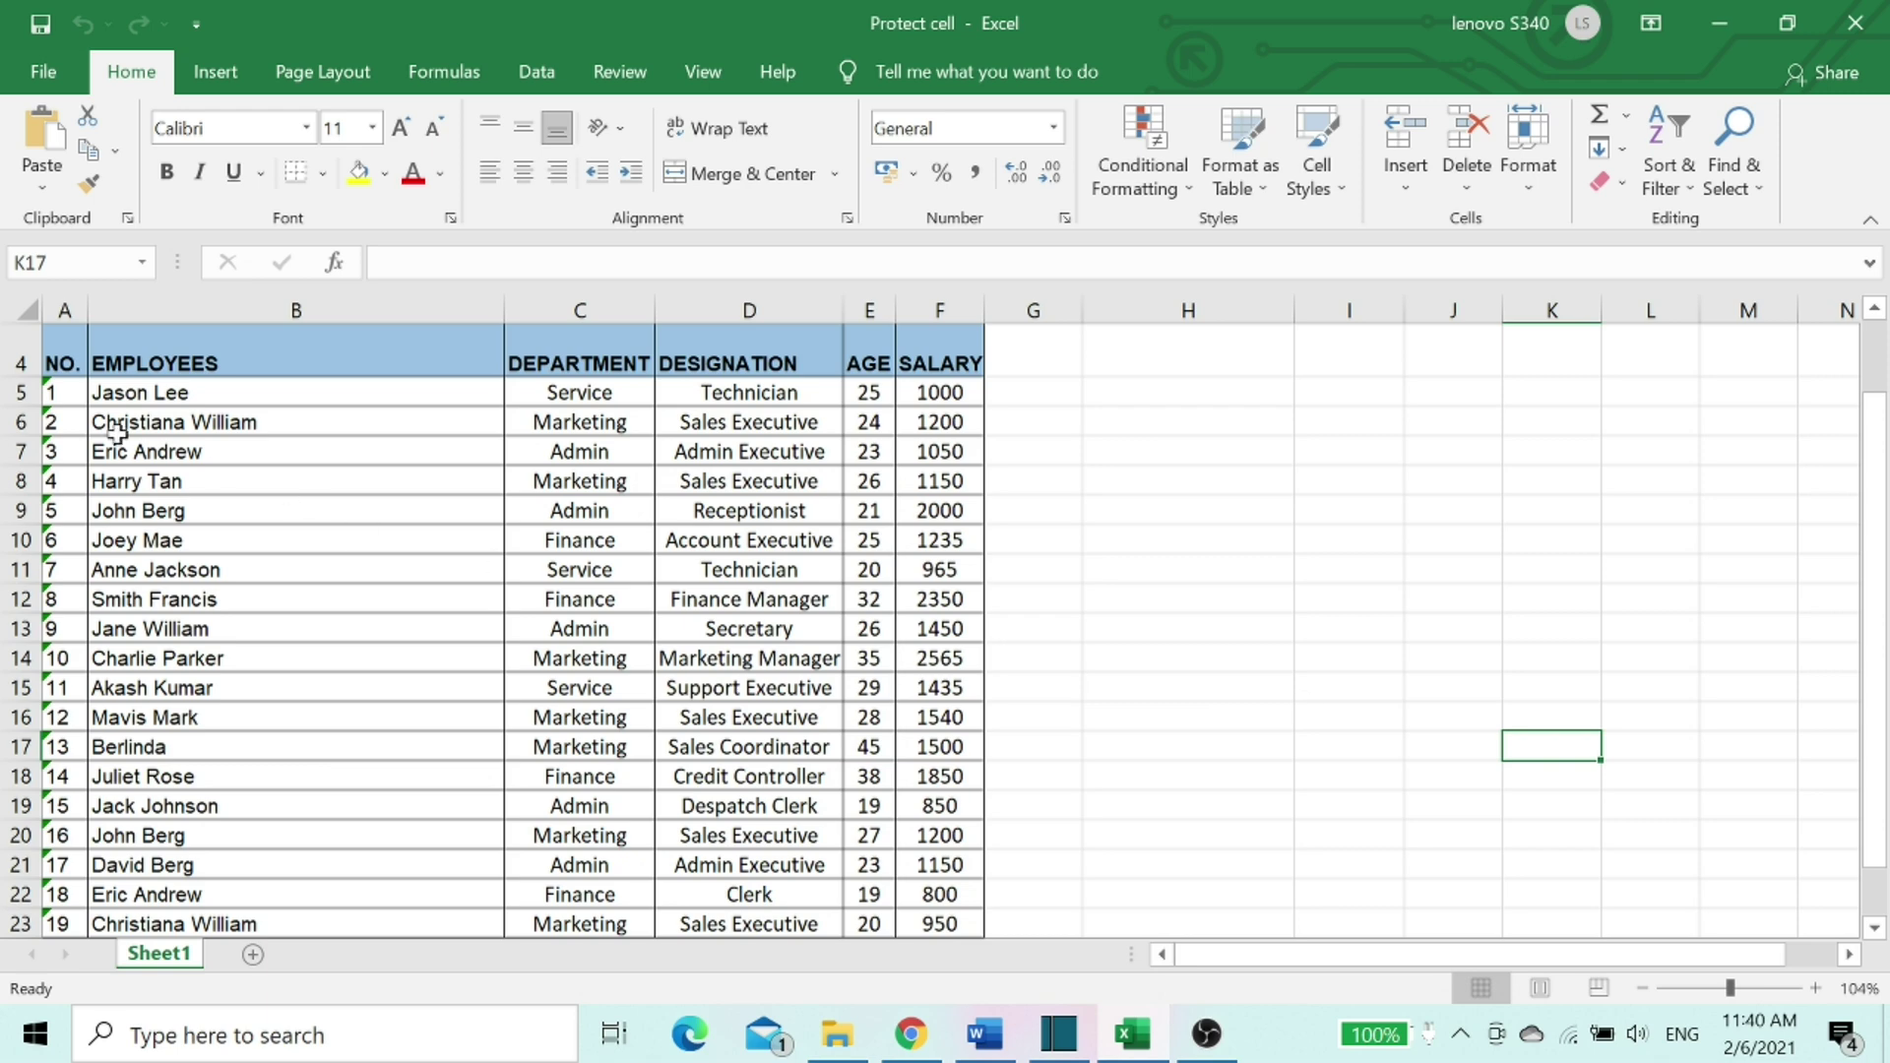
Step: Select all cells and clear the Locked setting in Format Cells > Protection so nothing starts locked
{"action": "left_click_drag", "start_coordinate": [75, 346], "coordinate": [930, 887]}
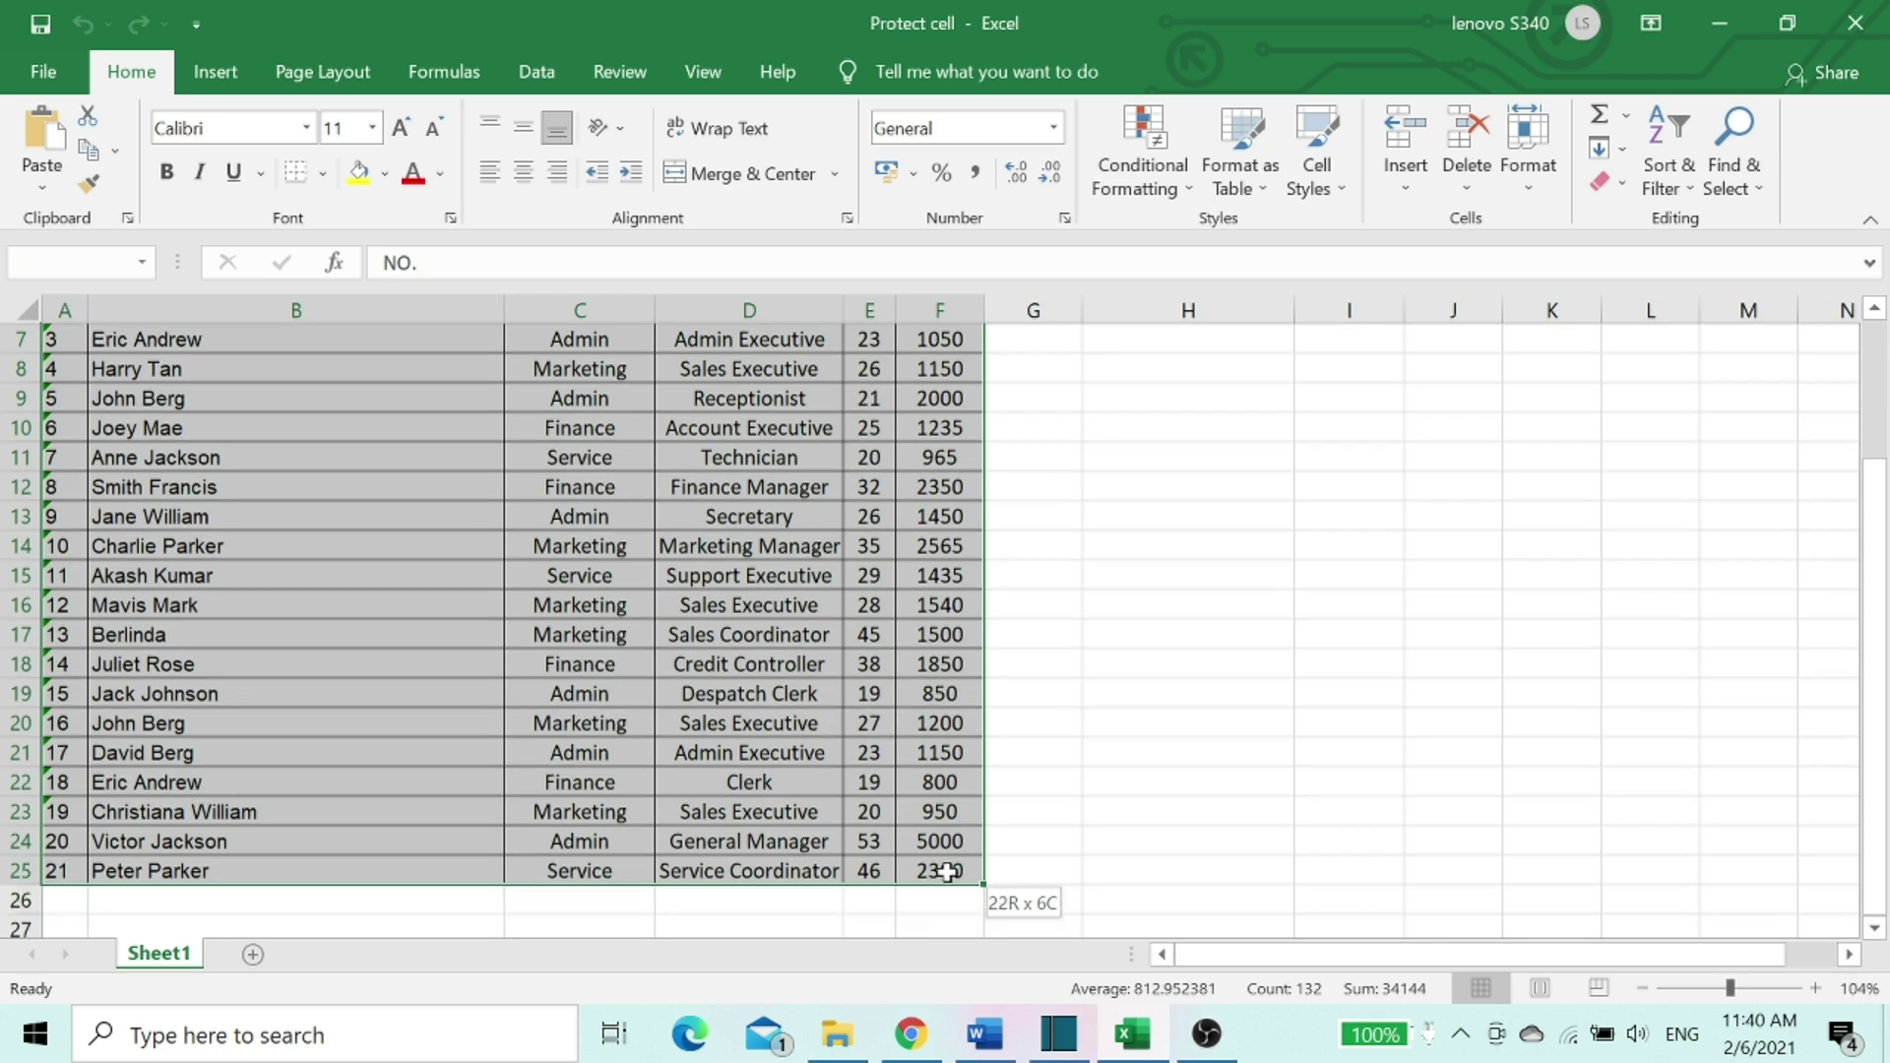
{"action": "scroll", "coordinate": [1271, 755], "scroll_direction": "up", "scroll_amount": 1}
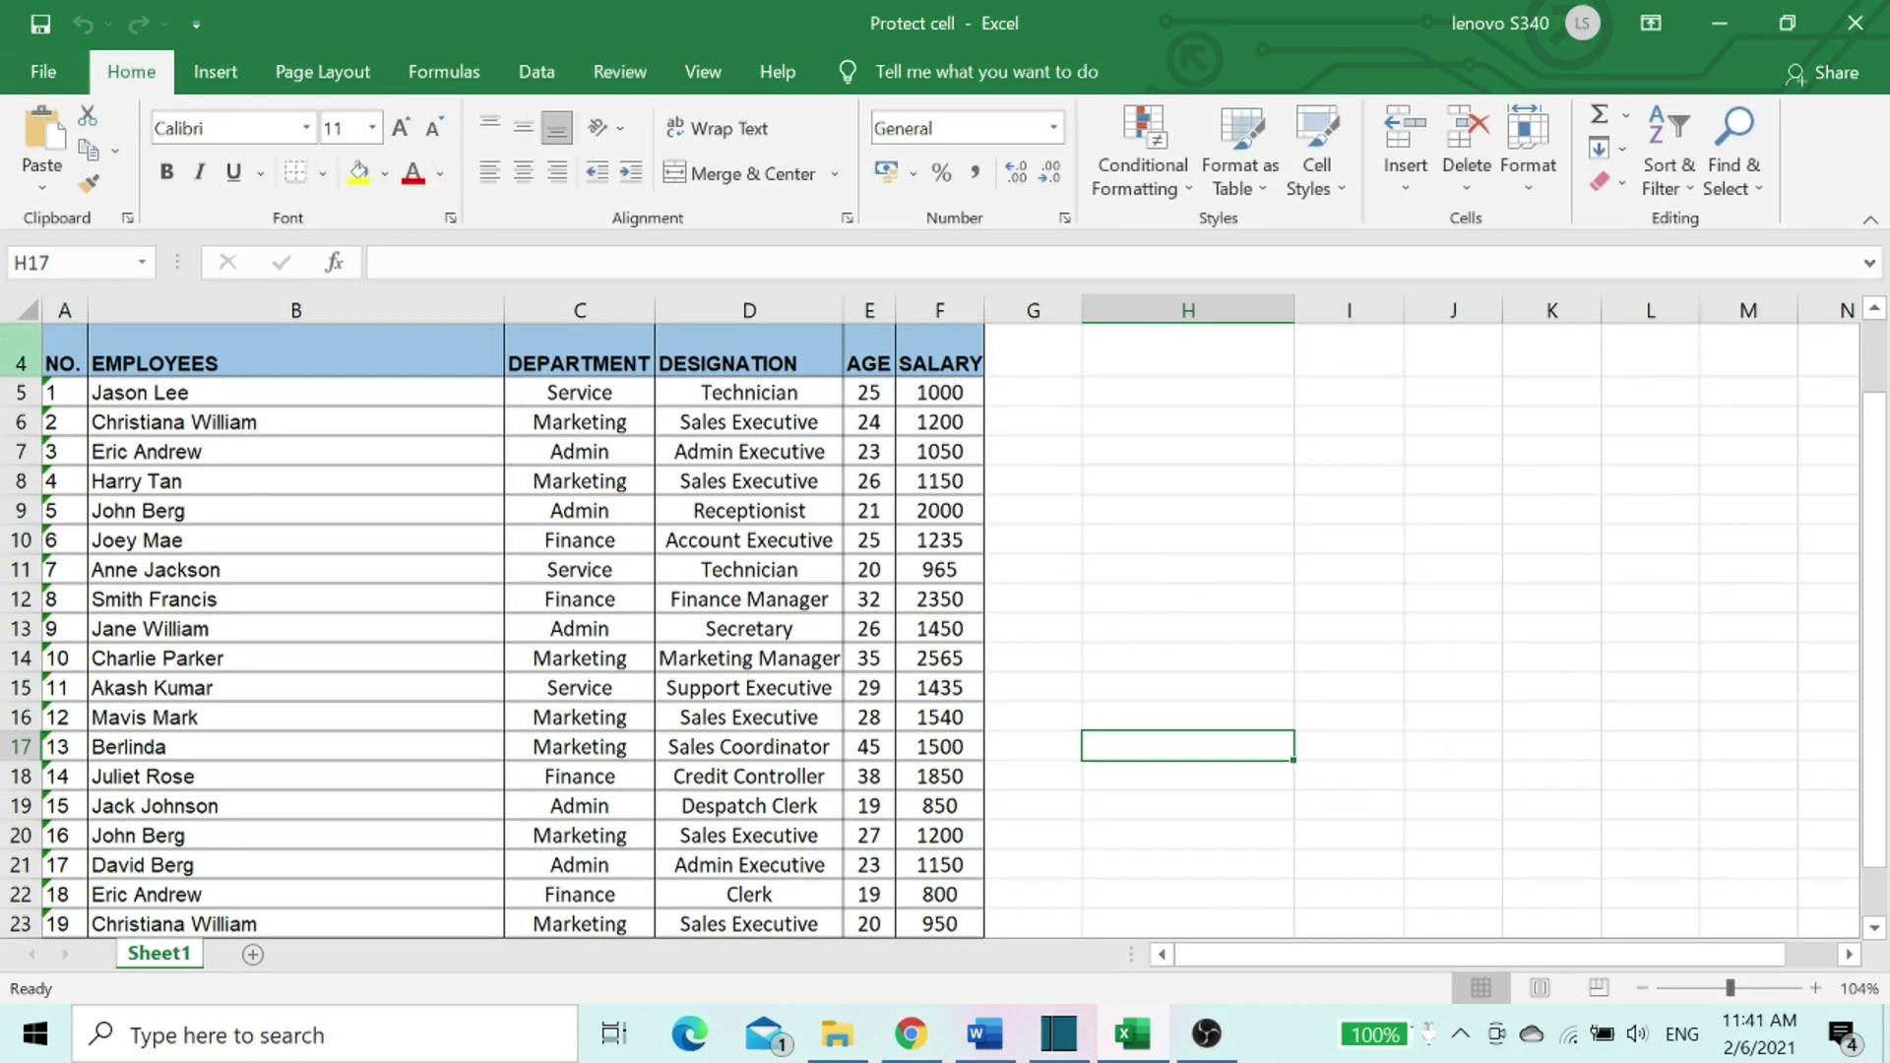
{"action": "left_click", "coordinate": [27, 307]}
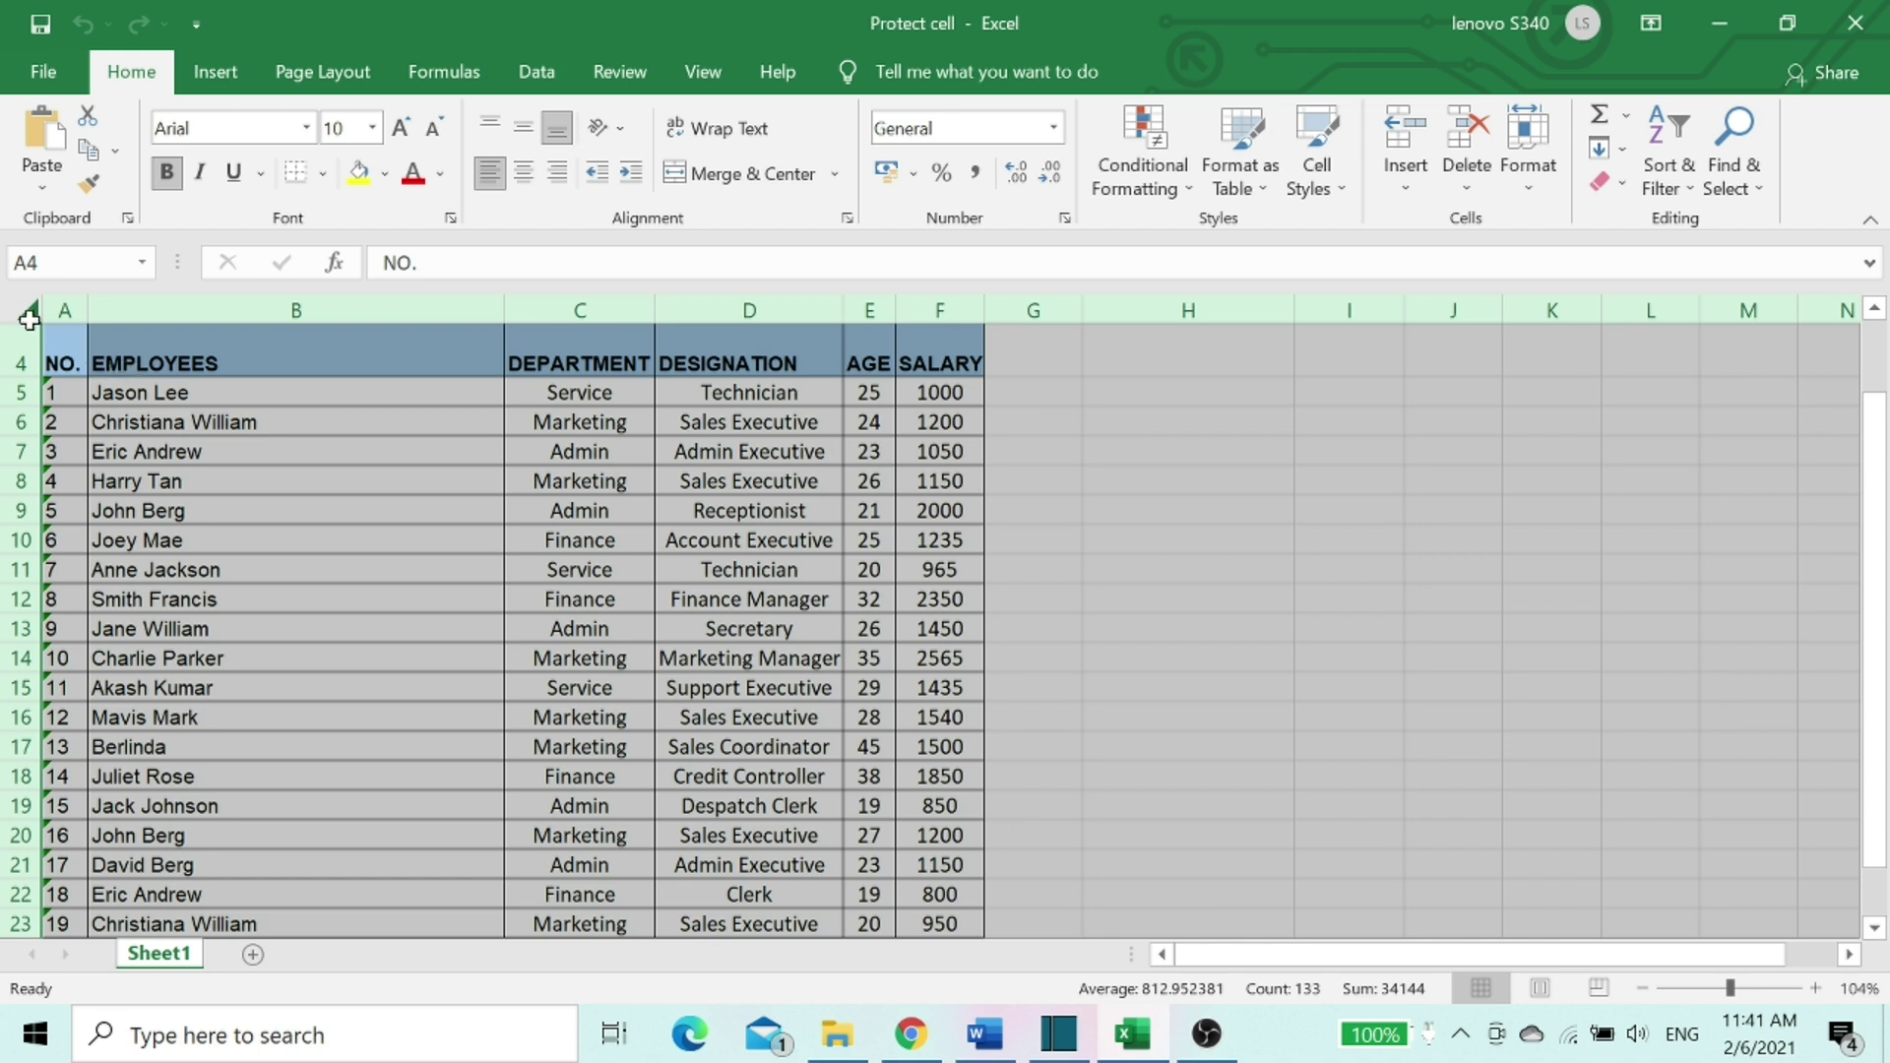
{"action": "right_click", "coordinate": [27, 310]}
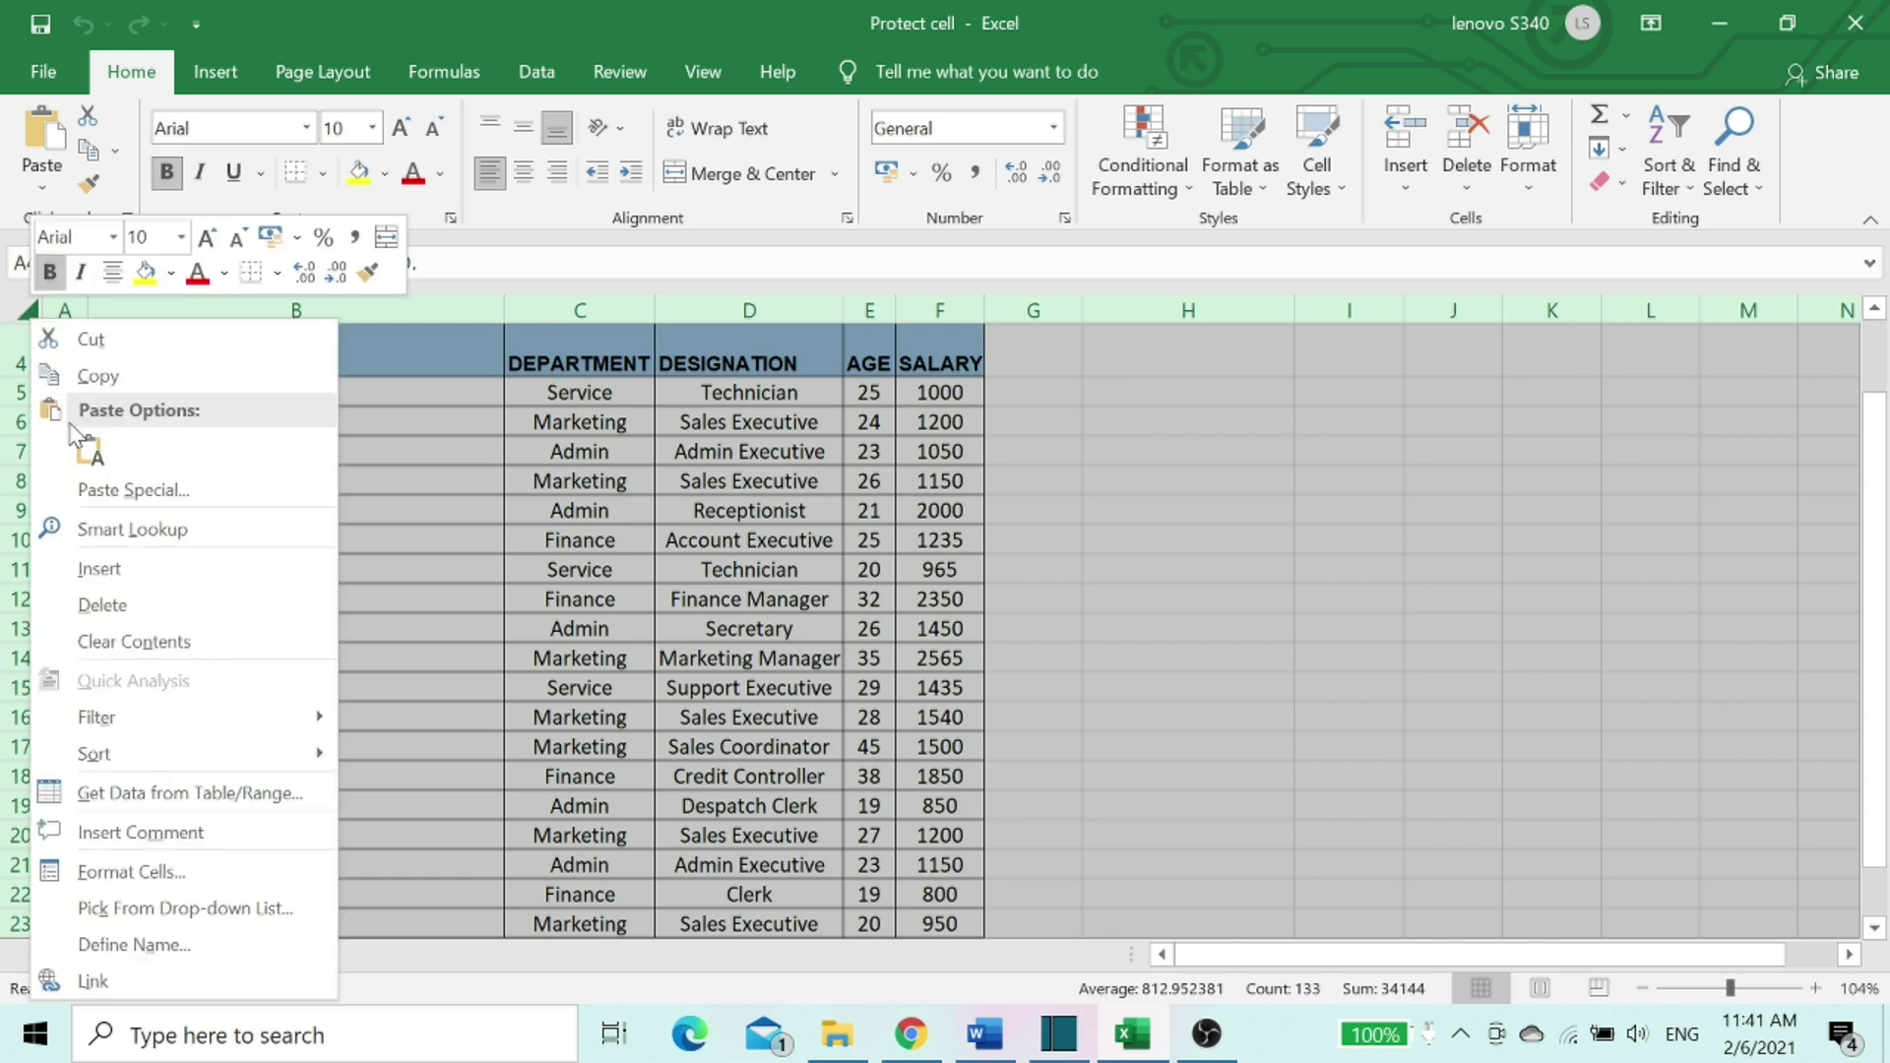
{"action": "left_click", "coordinate": [54, 870]}
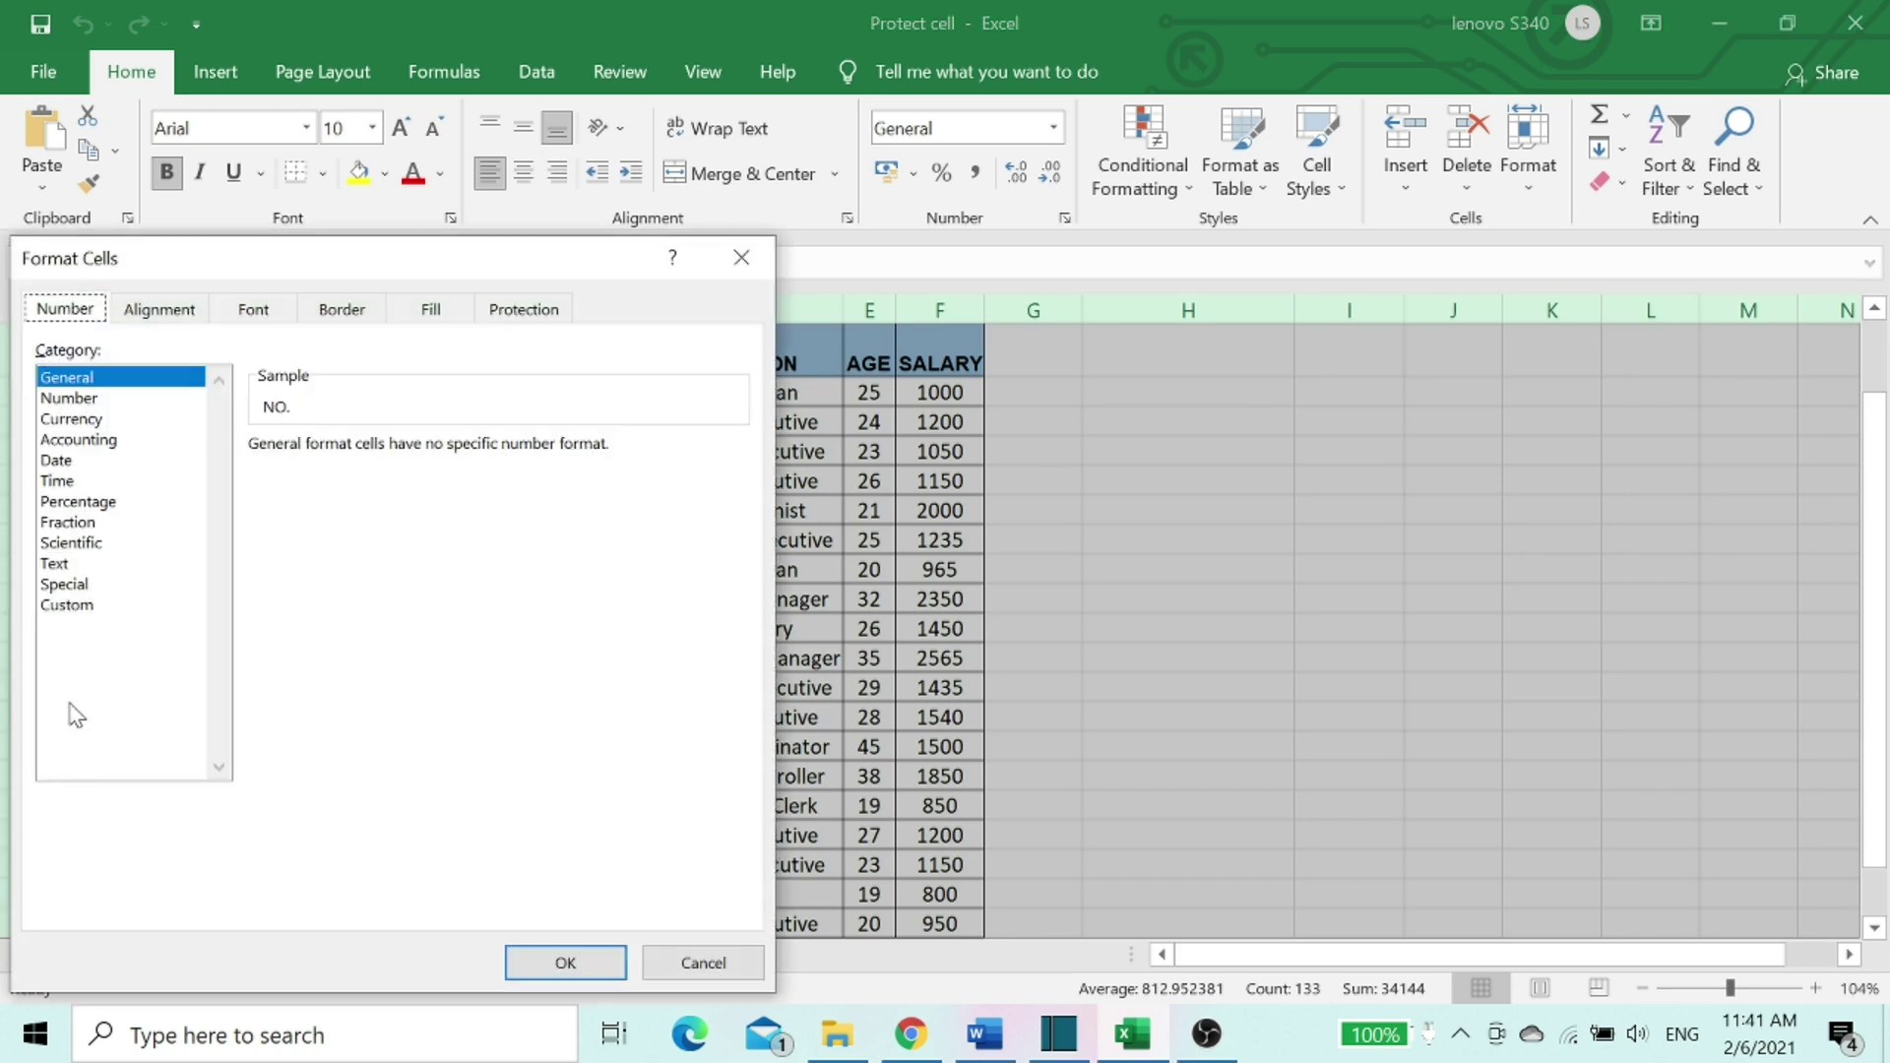
{"action": "left_click", "coordinate": [563, 317]}
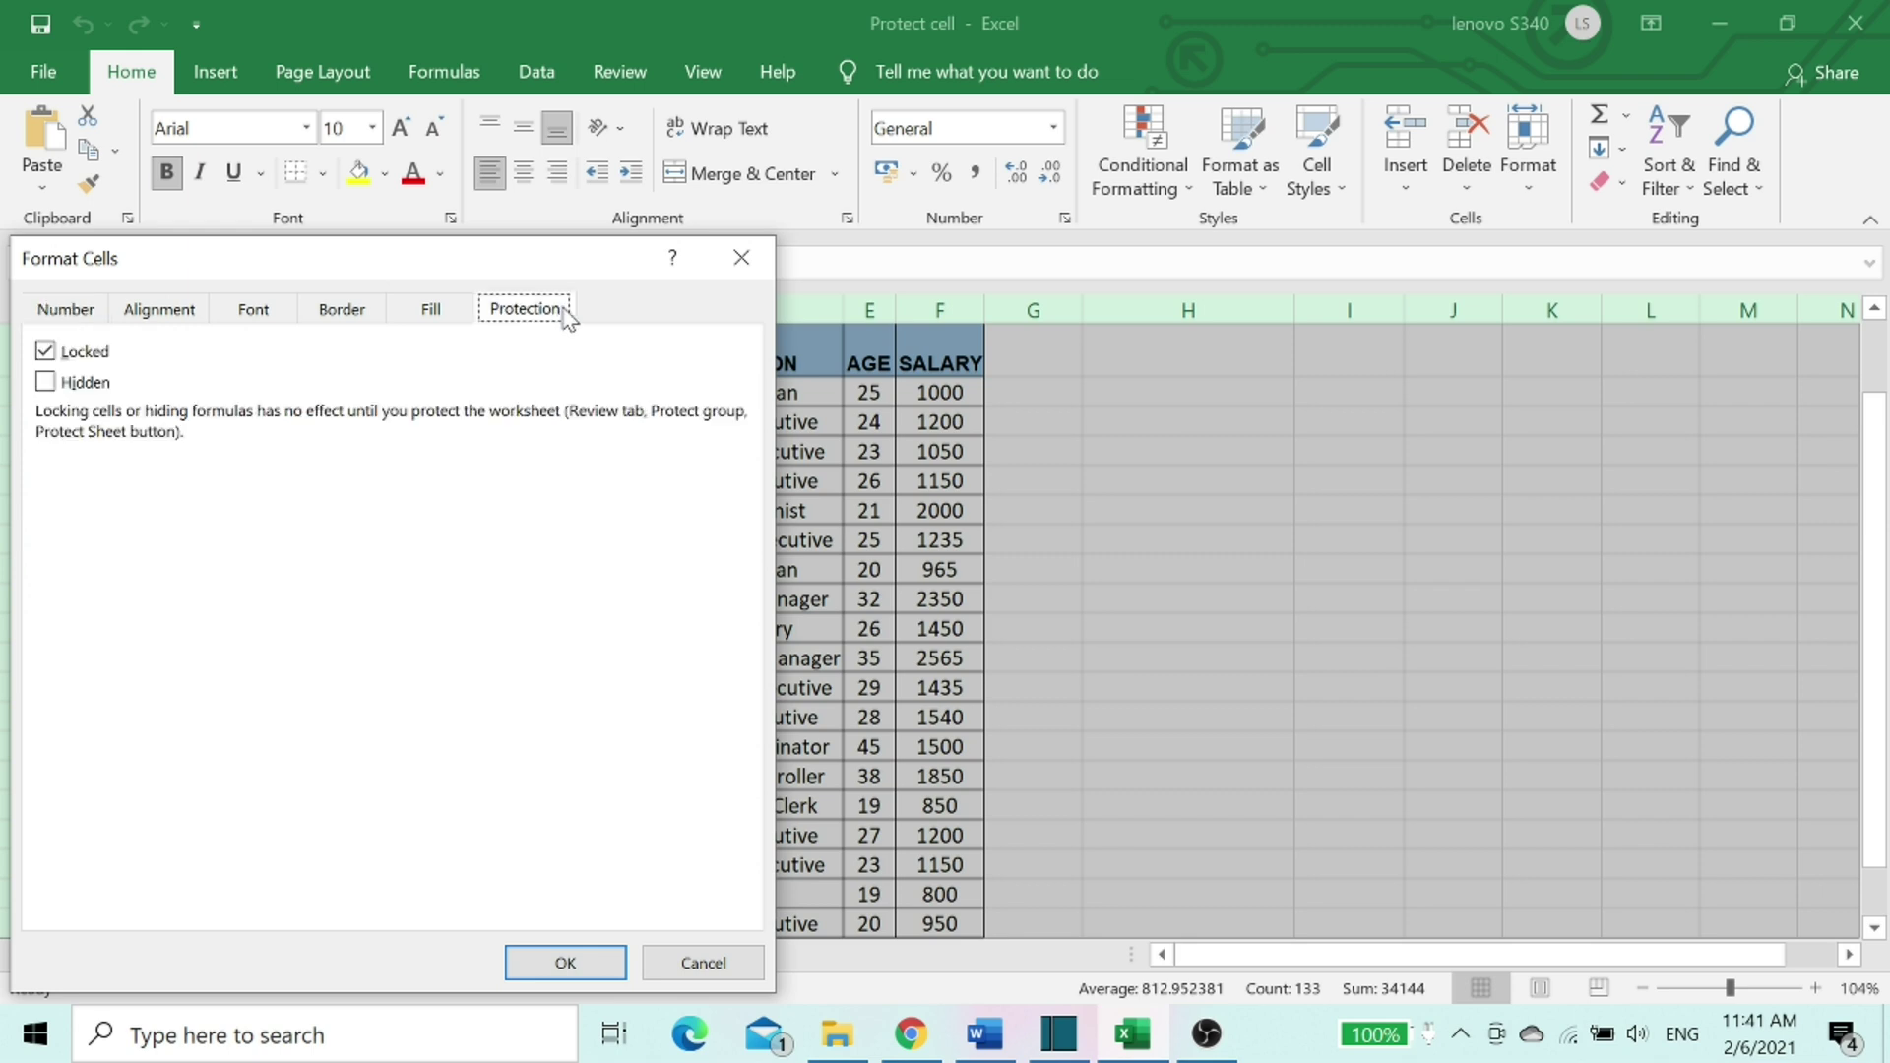
{"action": "left_click", "coordinate": [51, 355]}
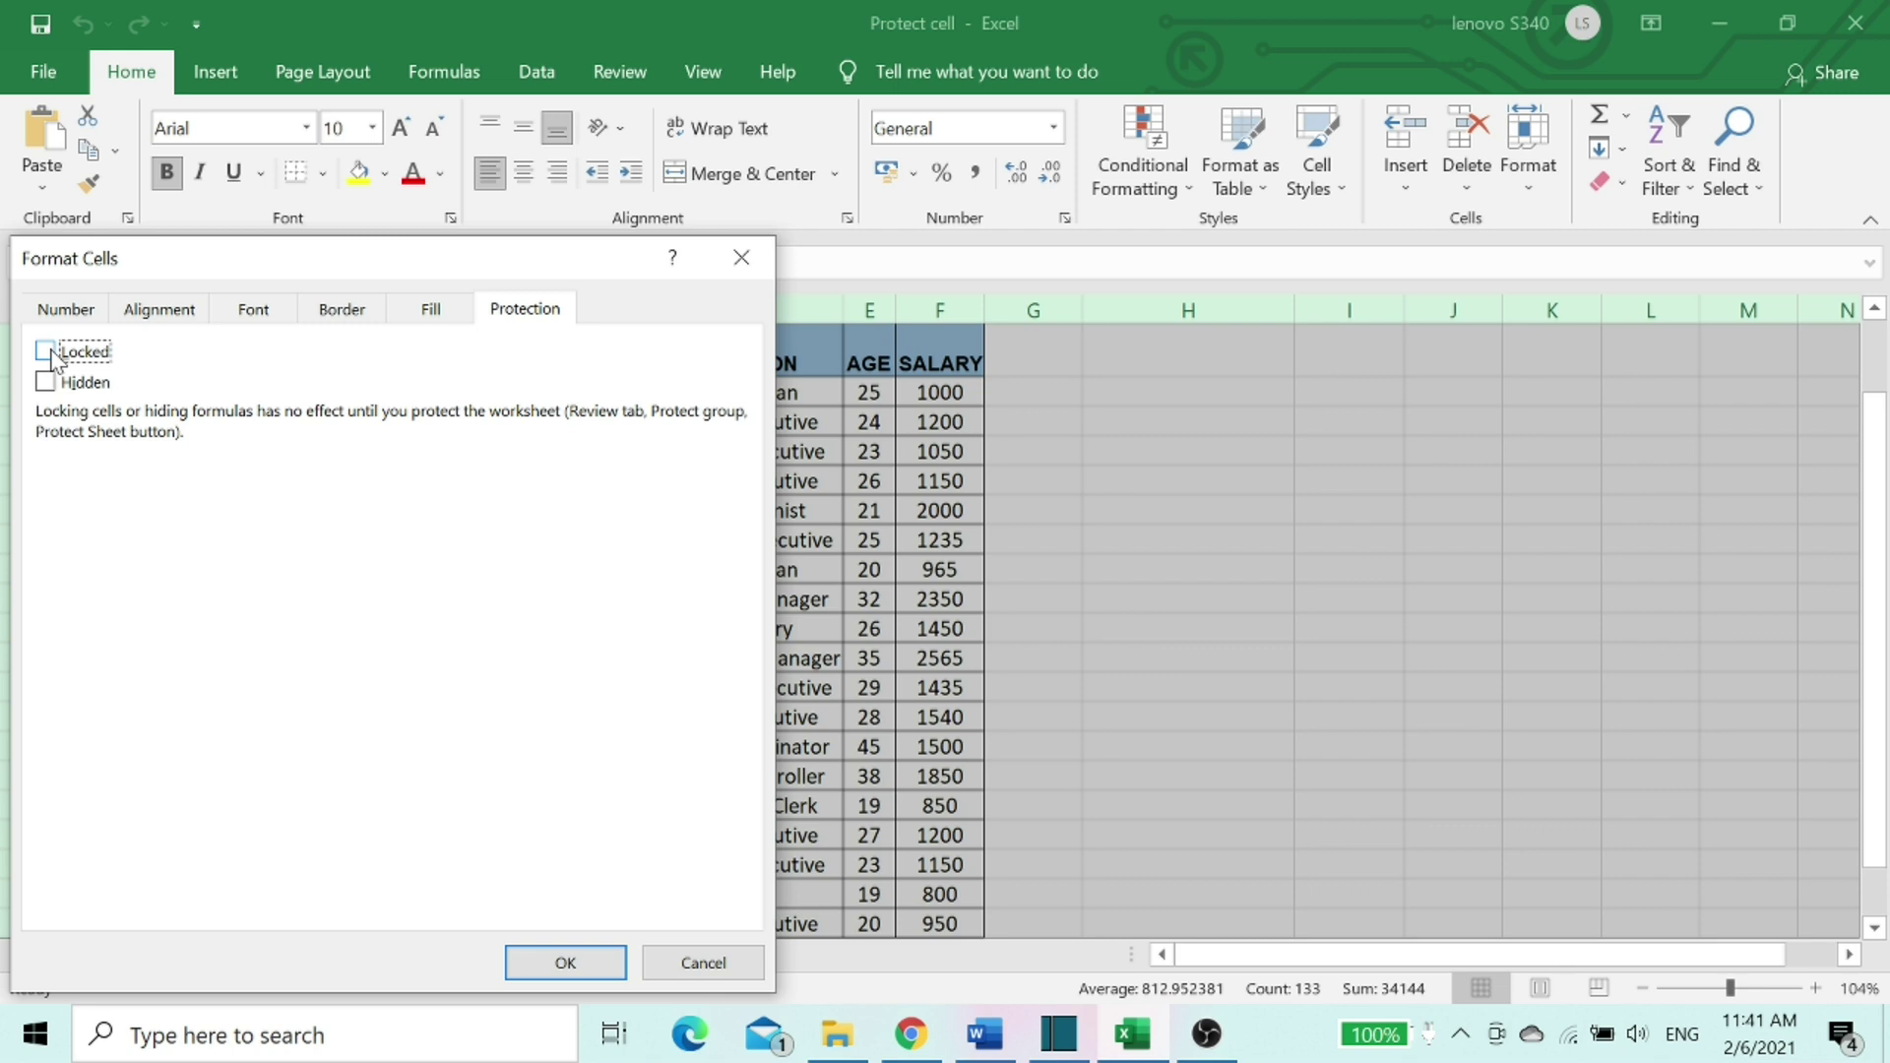
{"action": "left_click", "coordinate": [531, 969]}
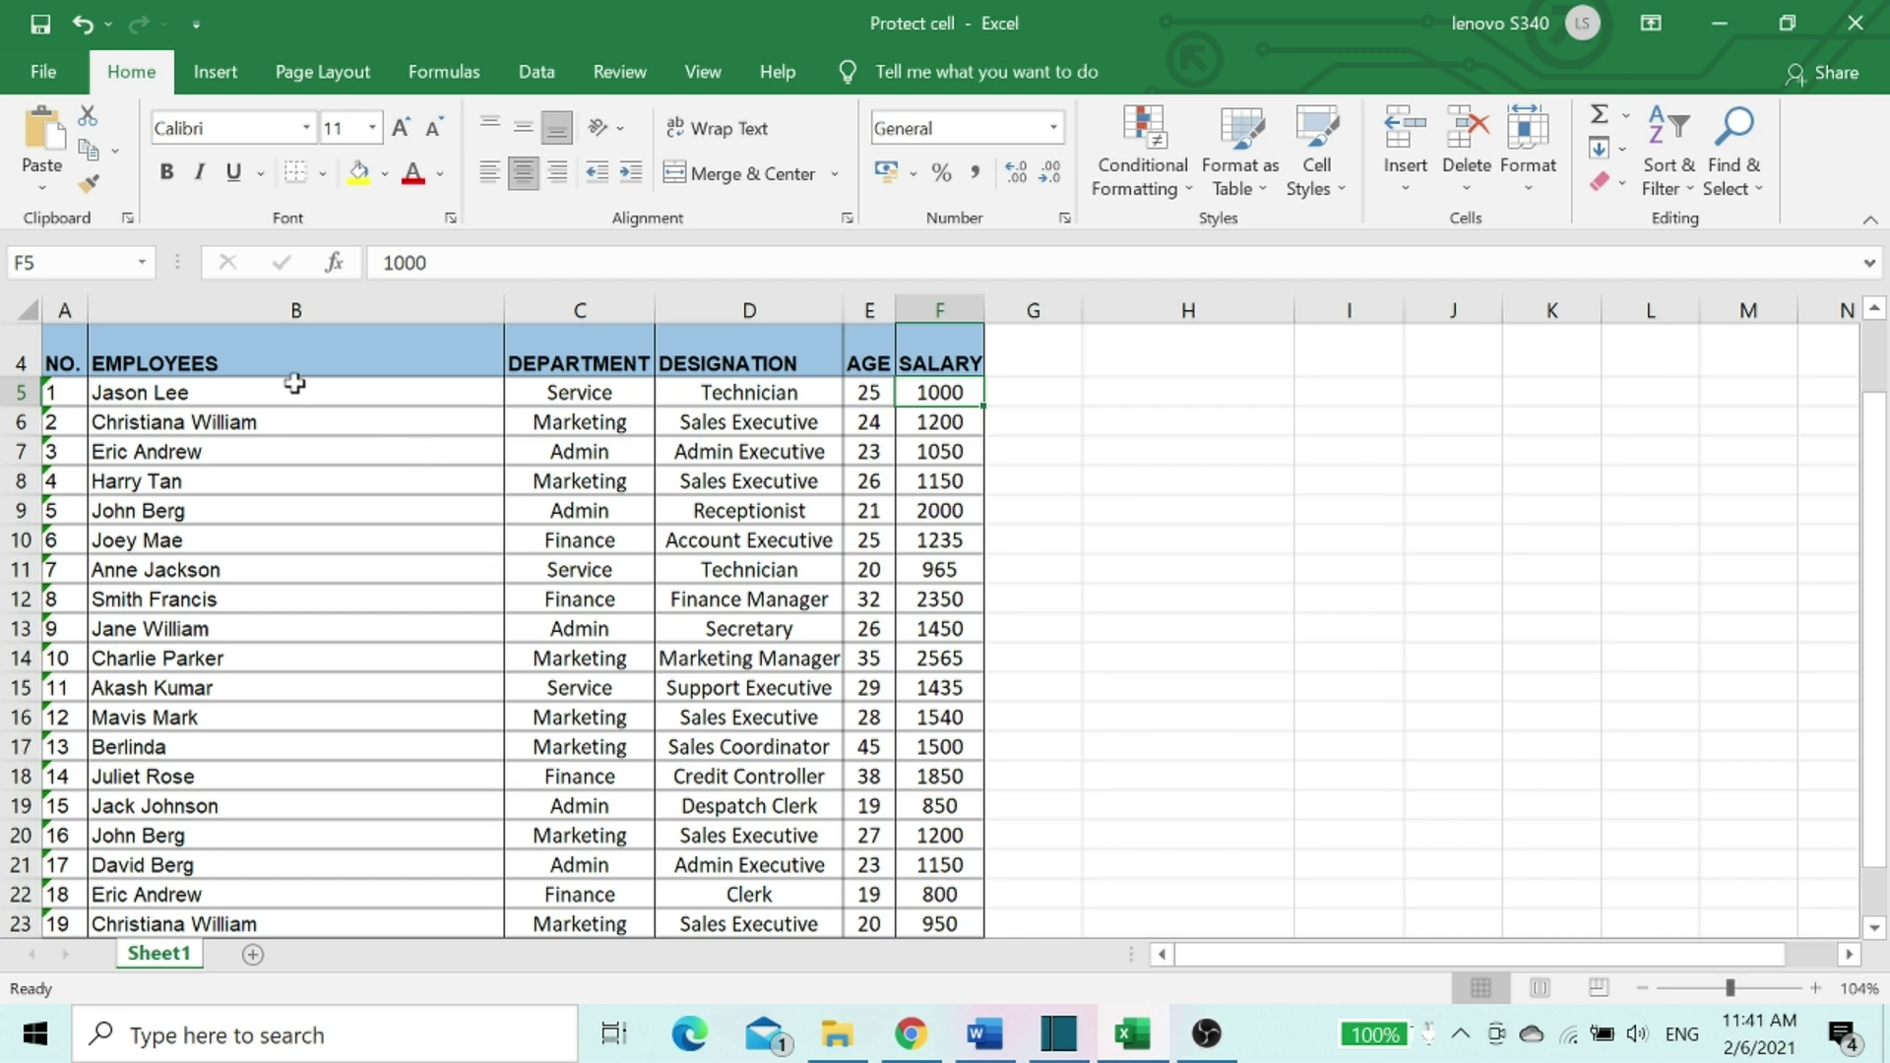
Step: Mark B5:E25 (names, departments, designations, ages) as Locked via Format Cells, leaving salaries unlocked
{"action": "left_click_drag", "start_coordinate": [283, 384], "coordinate": [785, 461]}
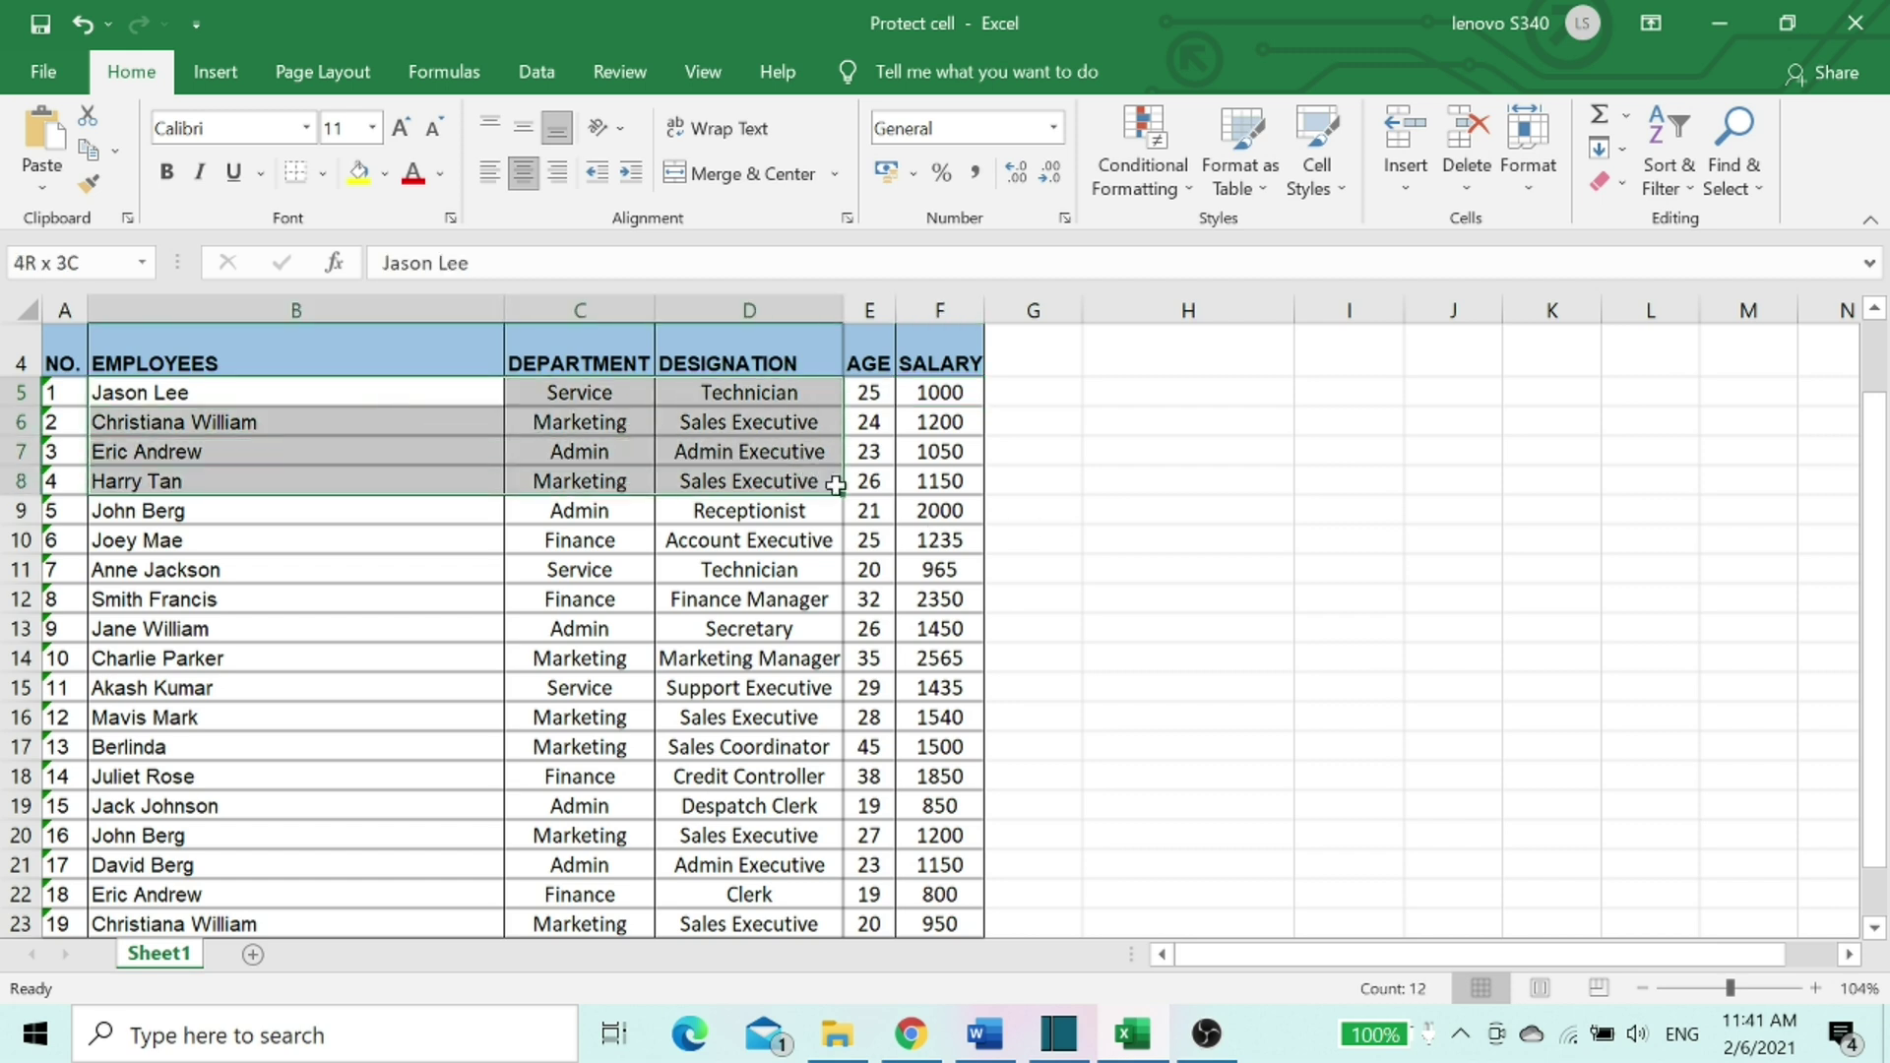
{"action": "mouse_move", "coordinate": [784, 460]}
{"action": "left_mouse_down"}
{"action": "mouse_move", "coordinate": [859, 783]}
{"action": "mouse_move", "coordinate": [862, 892]}
{"action": "left_mouse_up"}
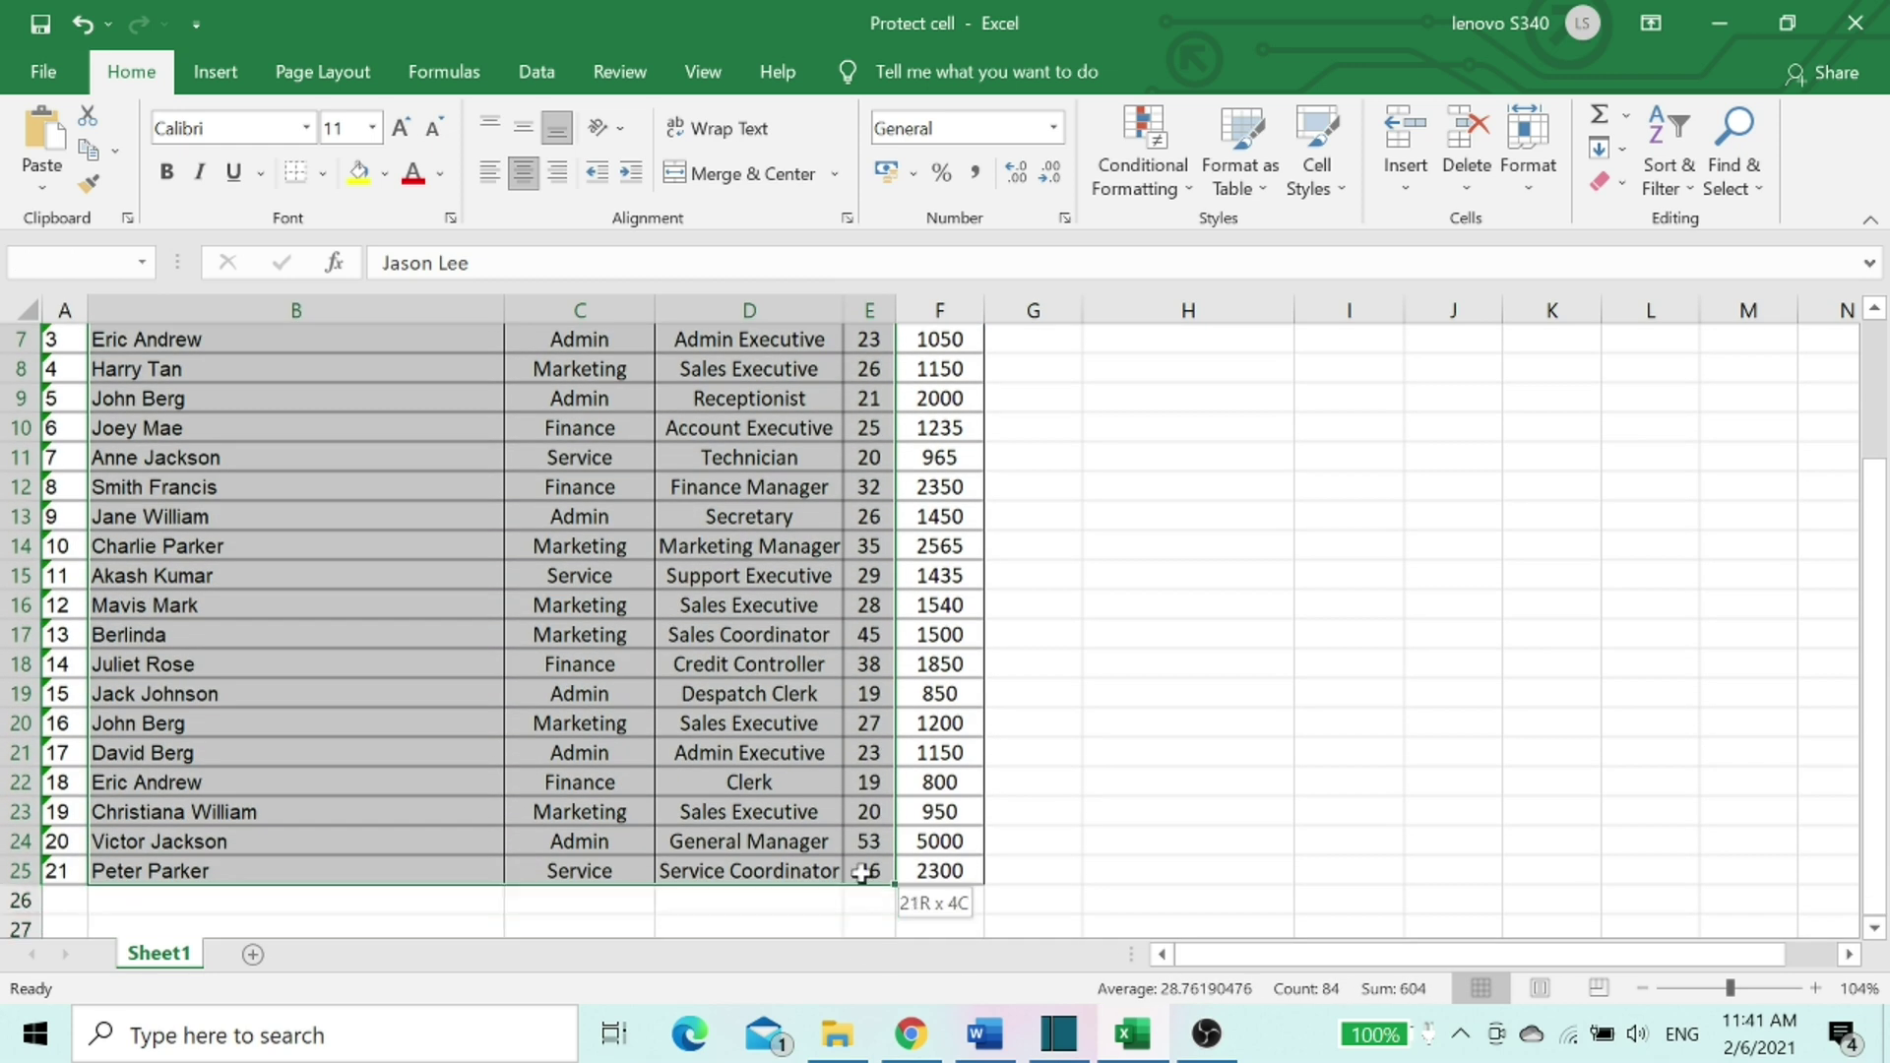
{"action": "left_click_drag", "start_coordinate": [861, 893], "coordinate": [860, 889]}
{"action": "scroll", "coordinate": [798, 635], "scroll_direction": "up", "scroll_amount": 1}
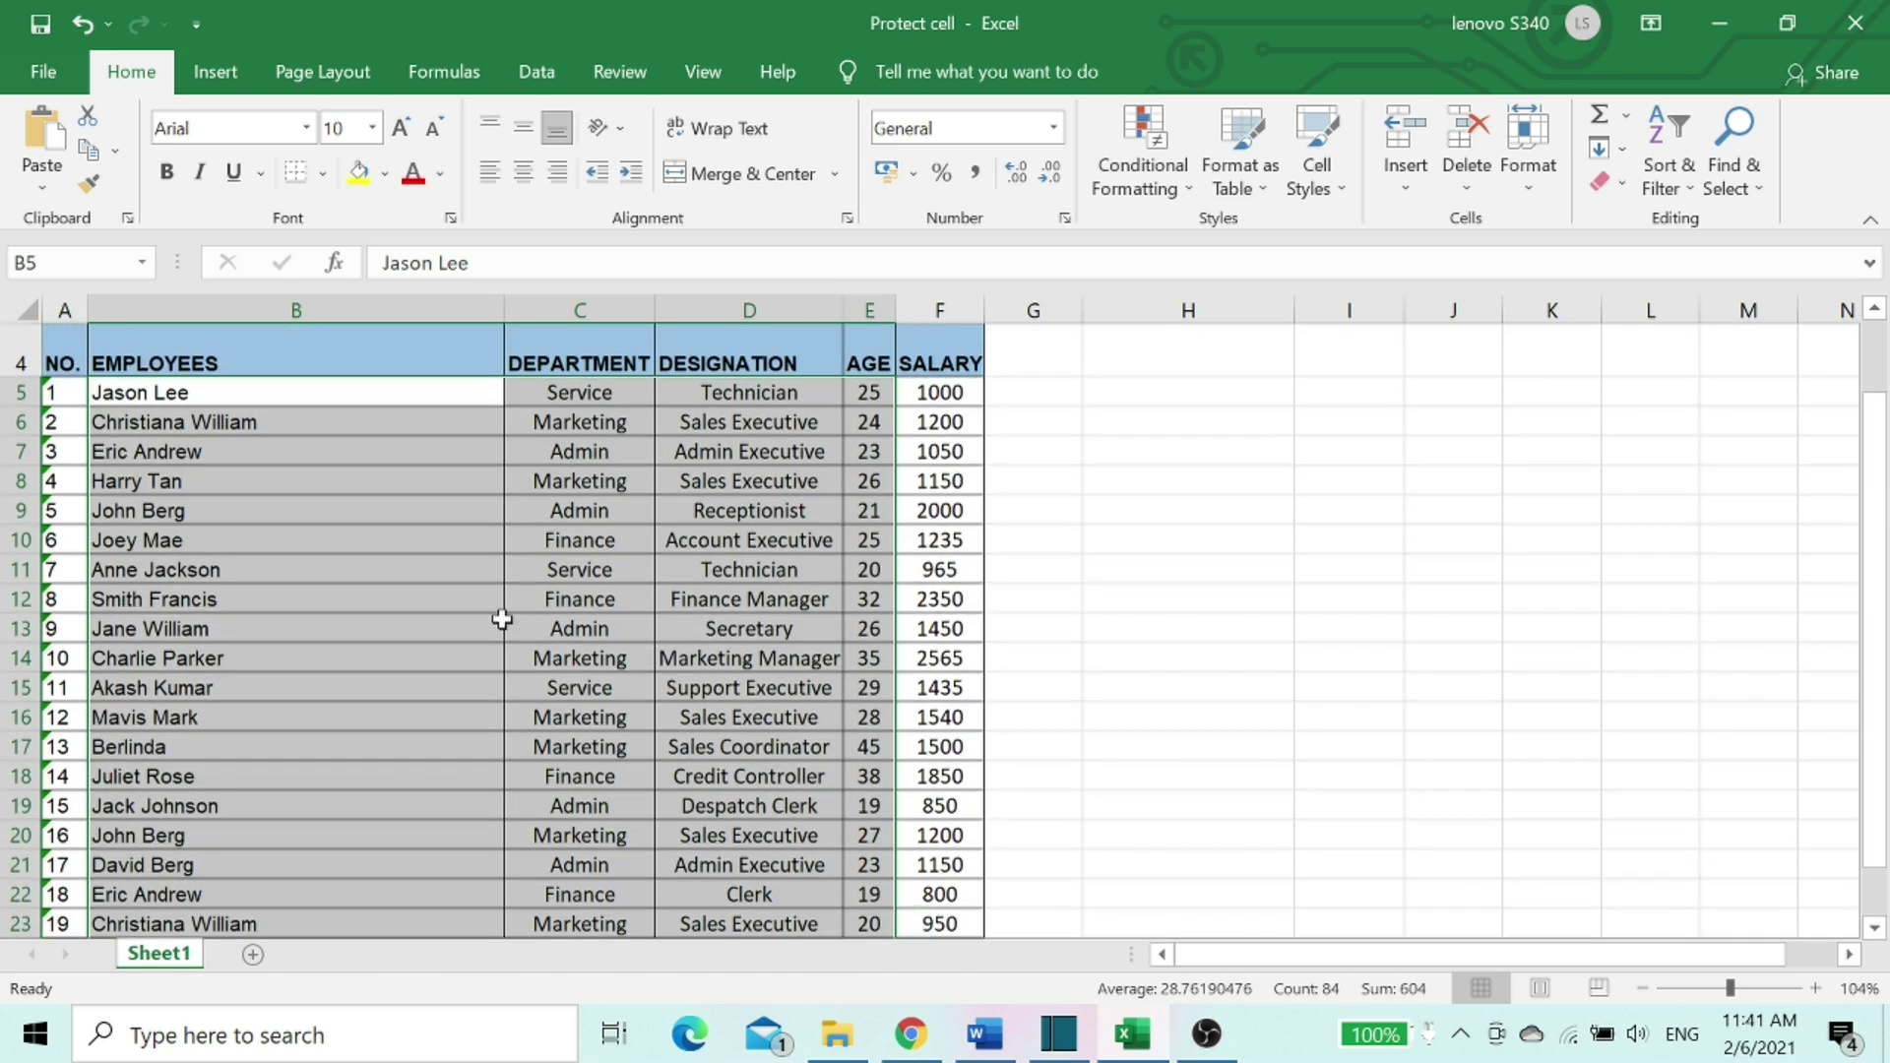
{"action": "right_click", "coordinate": [421, 457]}
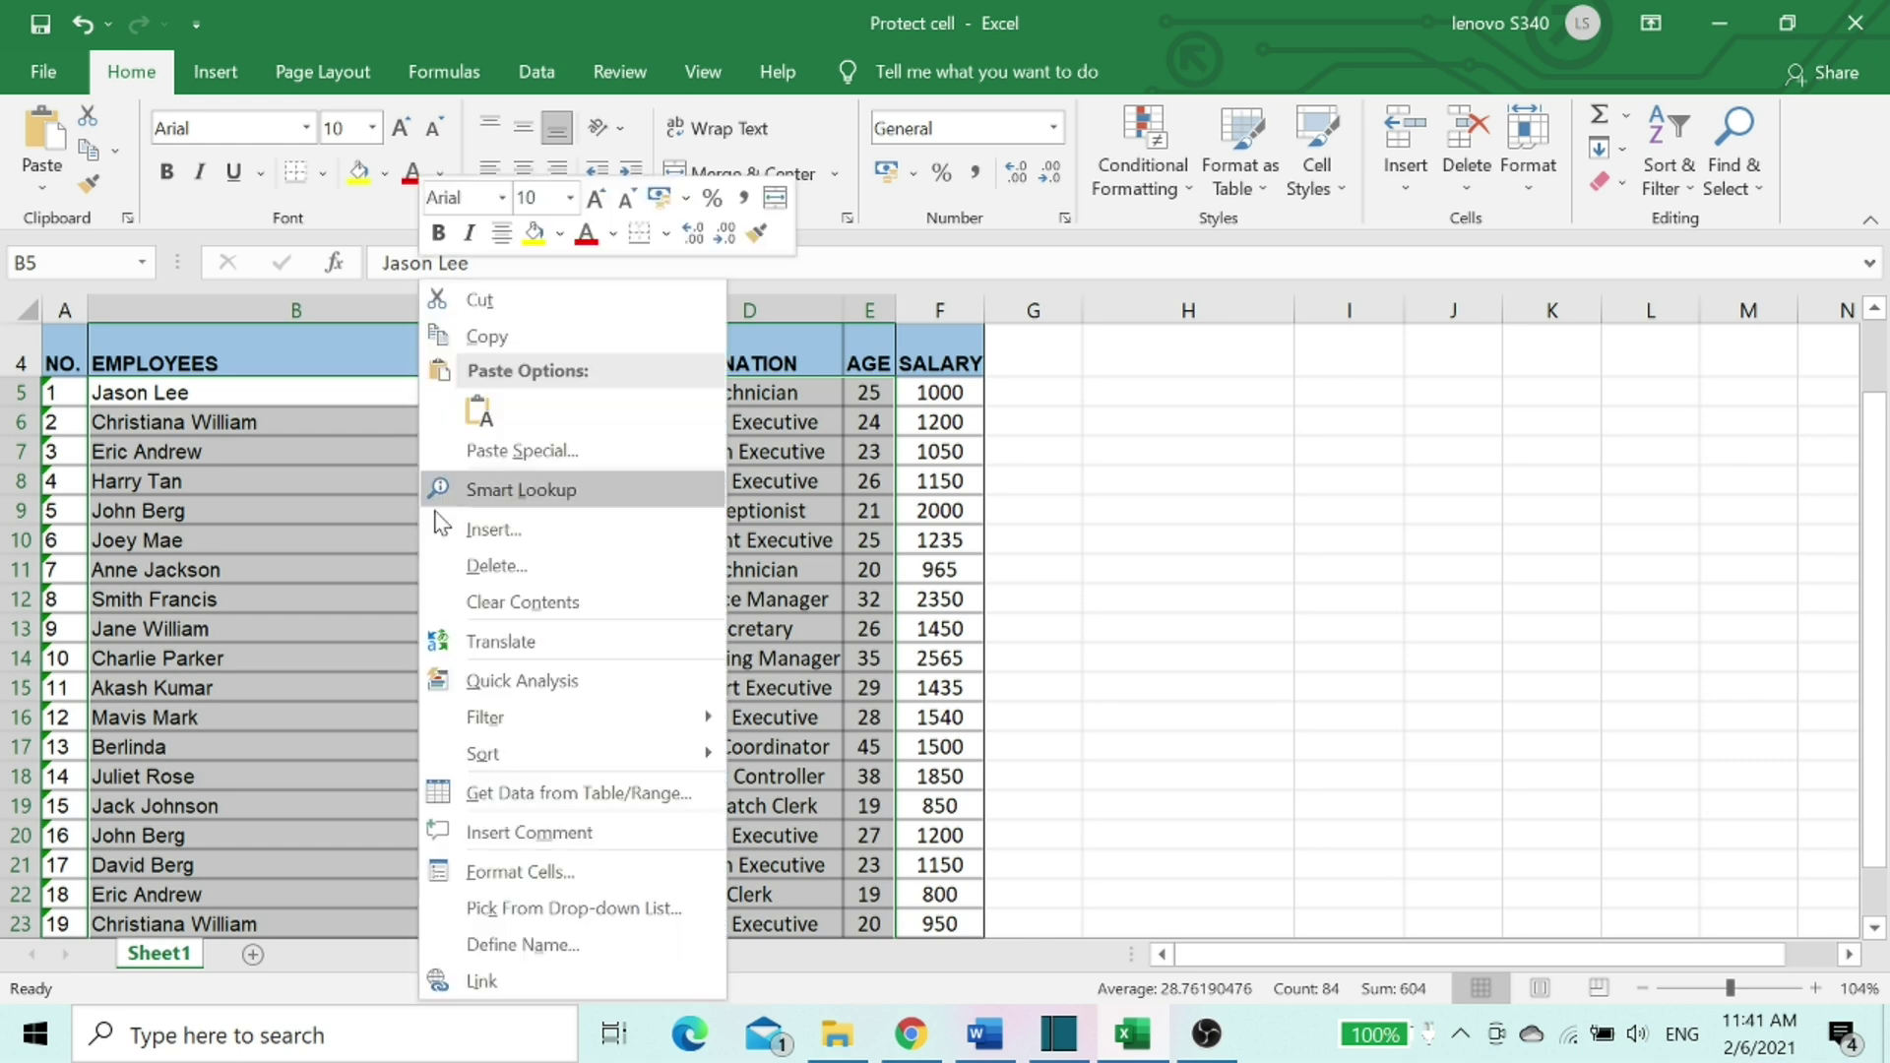
{"action": "left_click", "coordinate": [684, 882]}
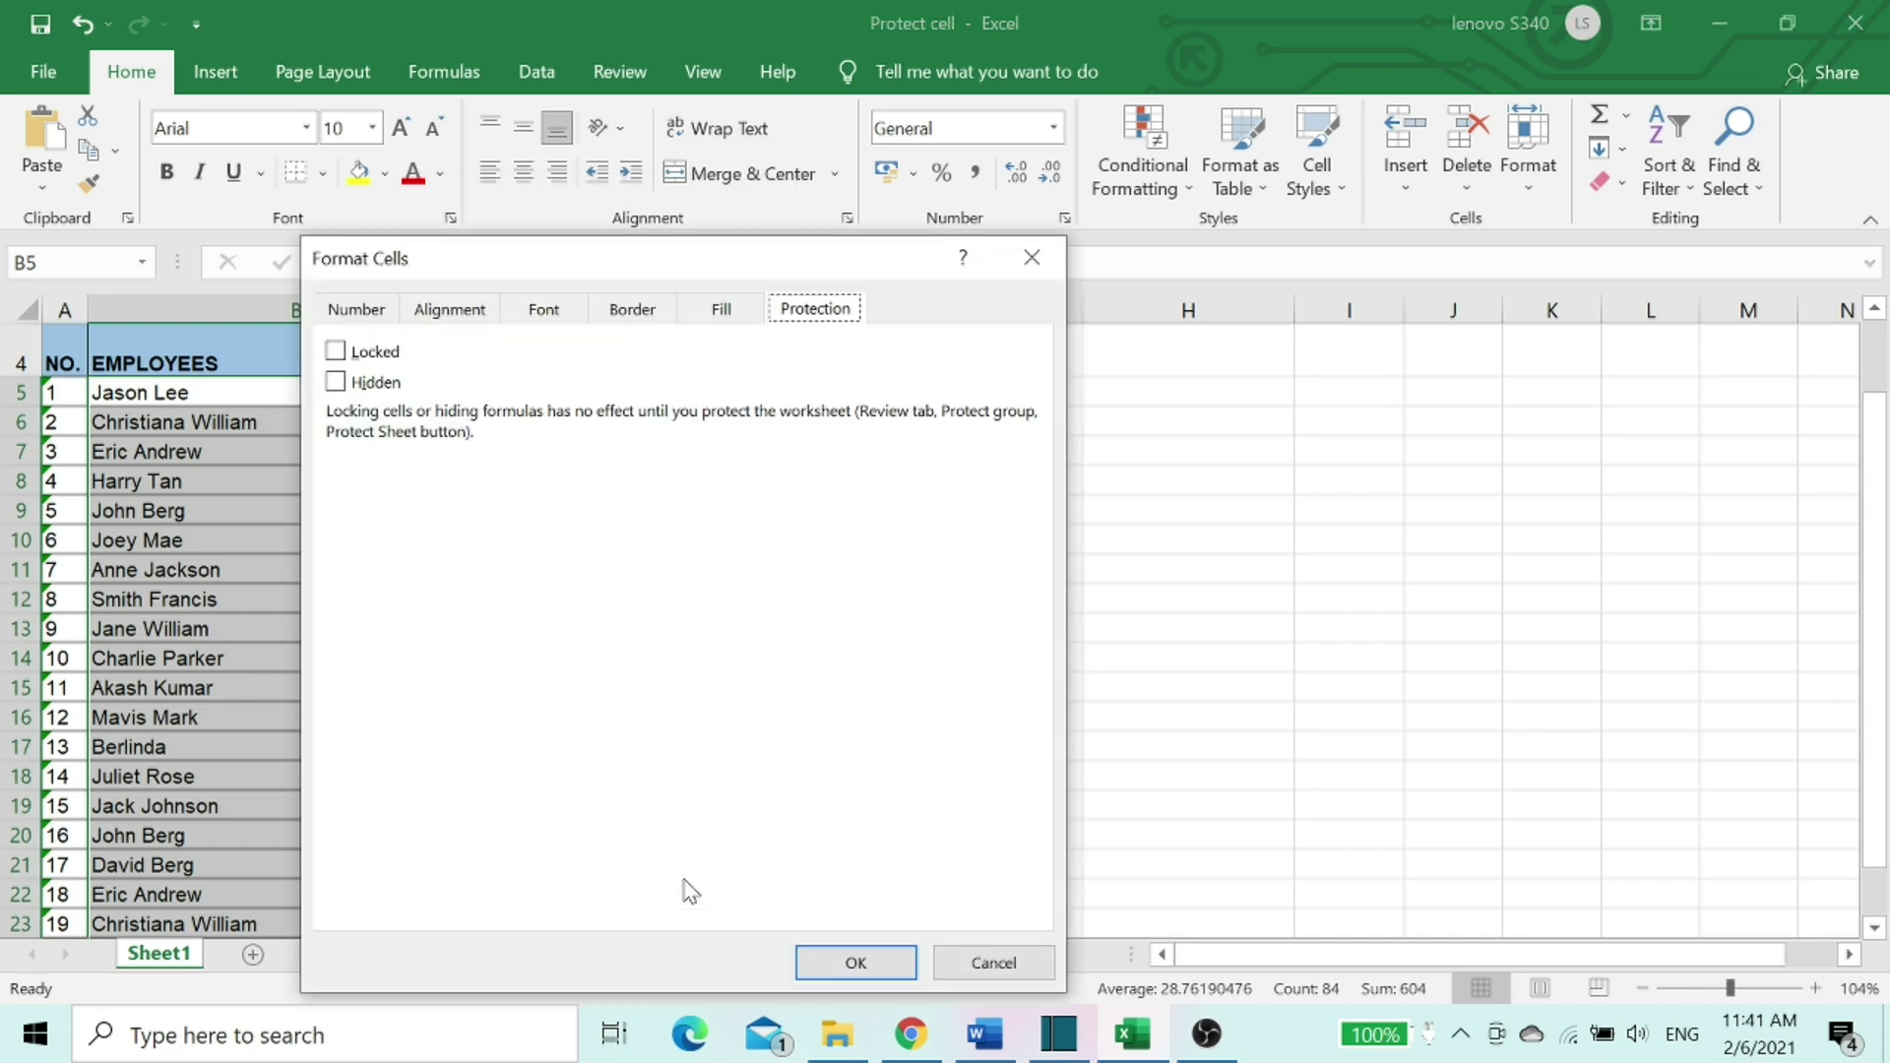
{"action": "left_click", "coordinate": [342, 362]}
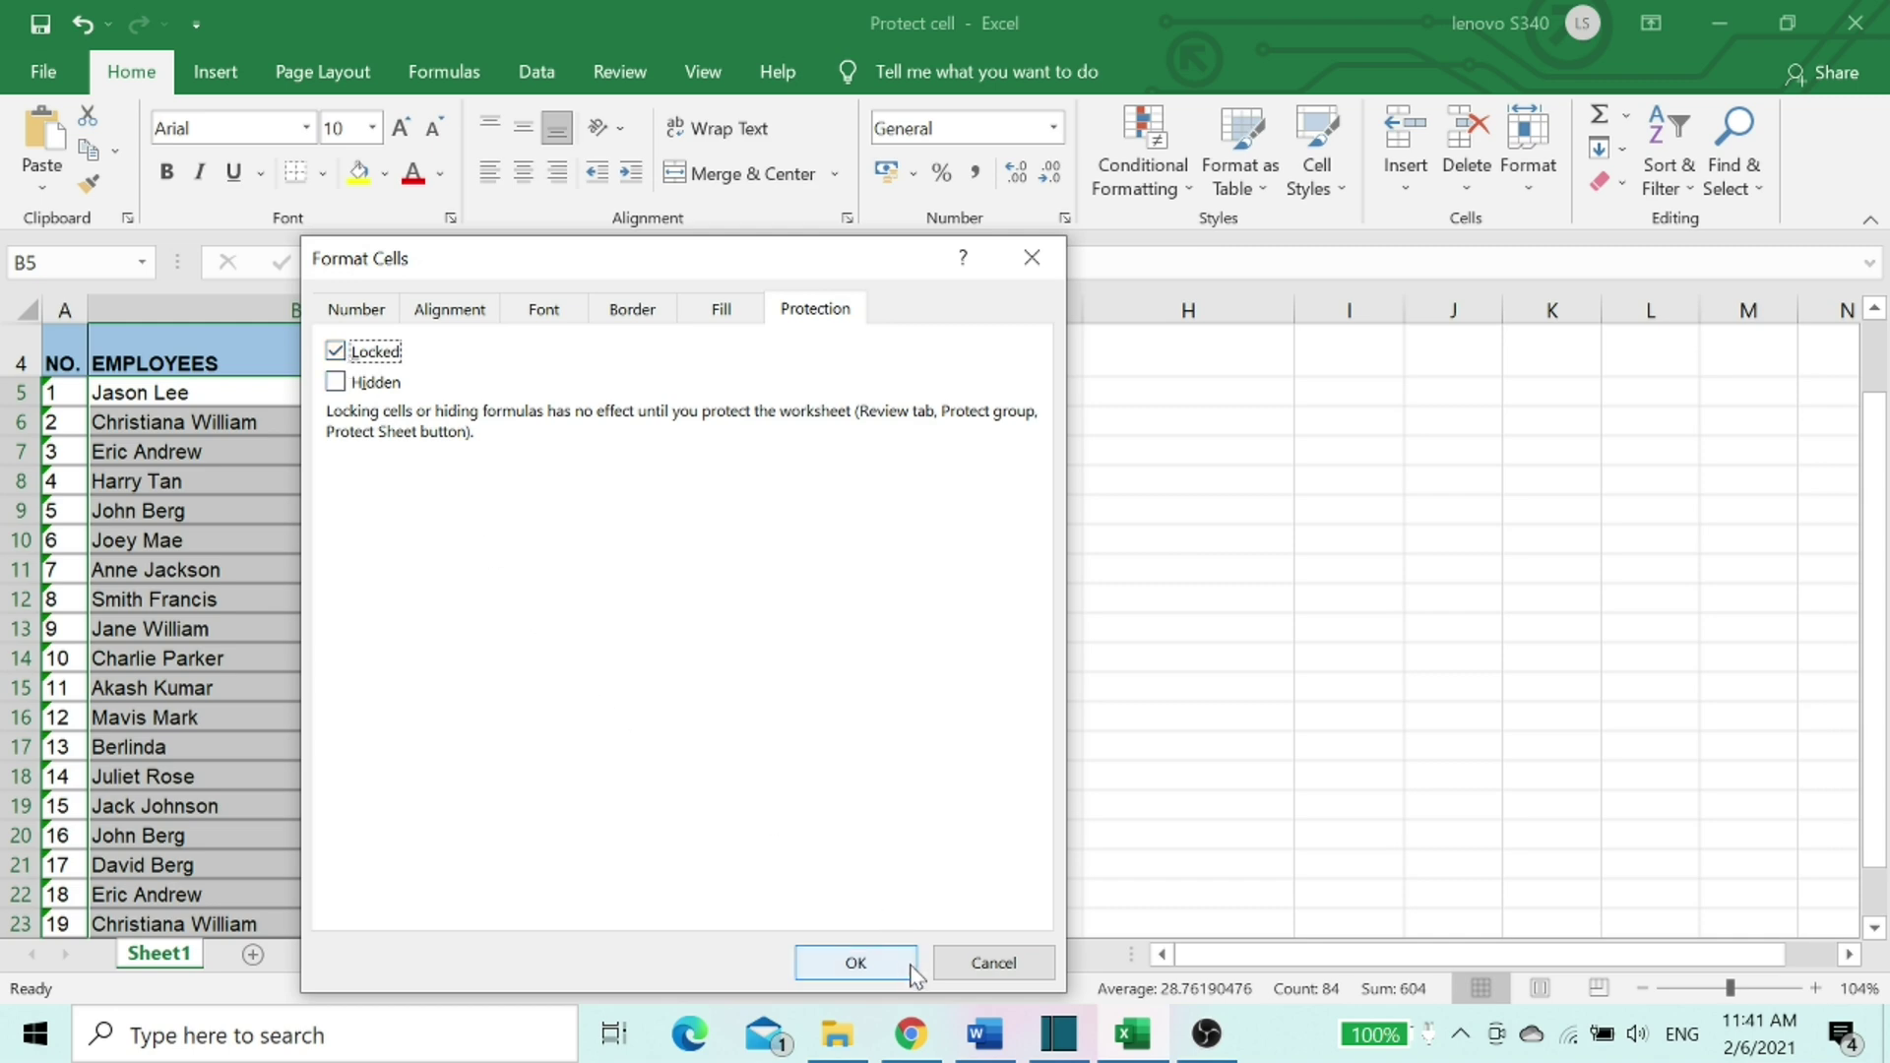
{"action": "left_click", "coordinate": [854, 963]}
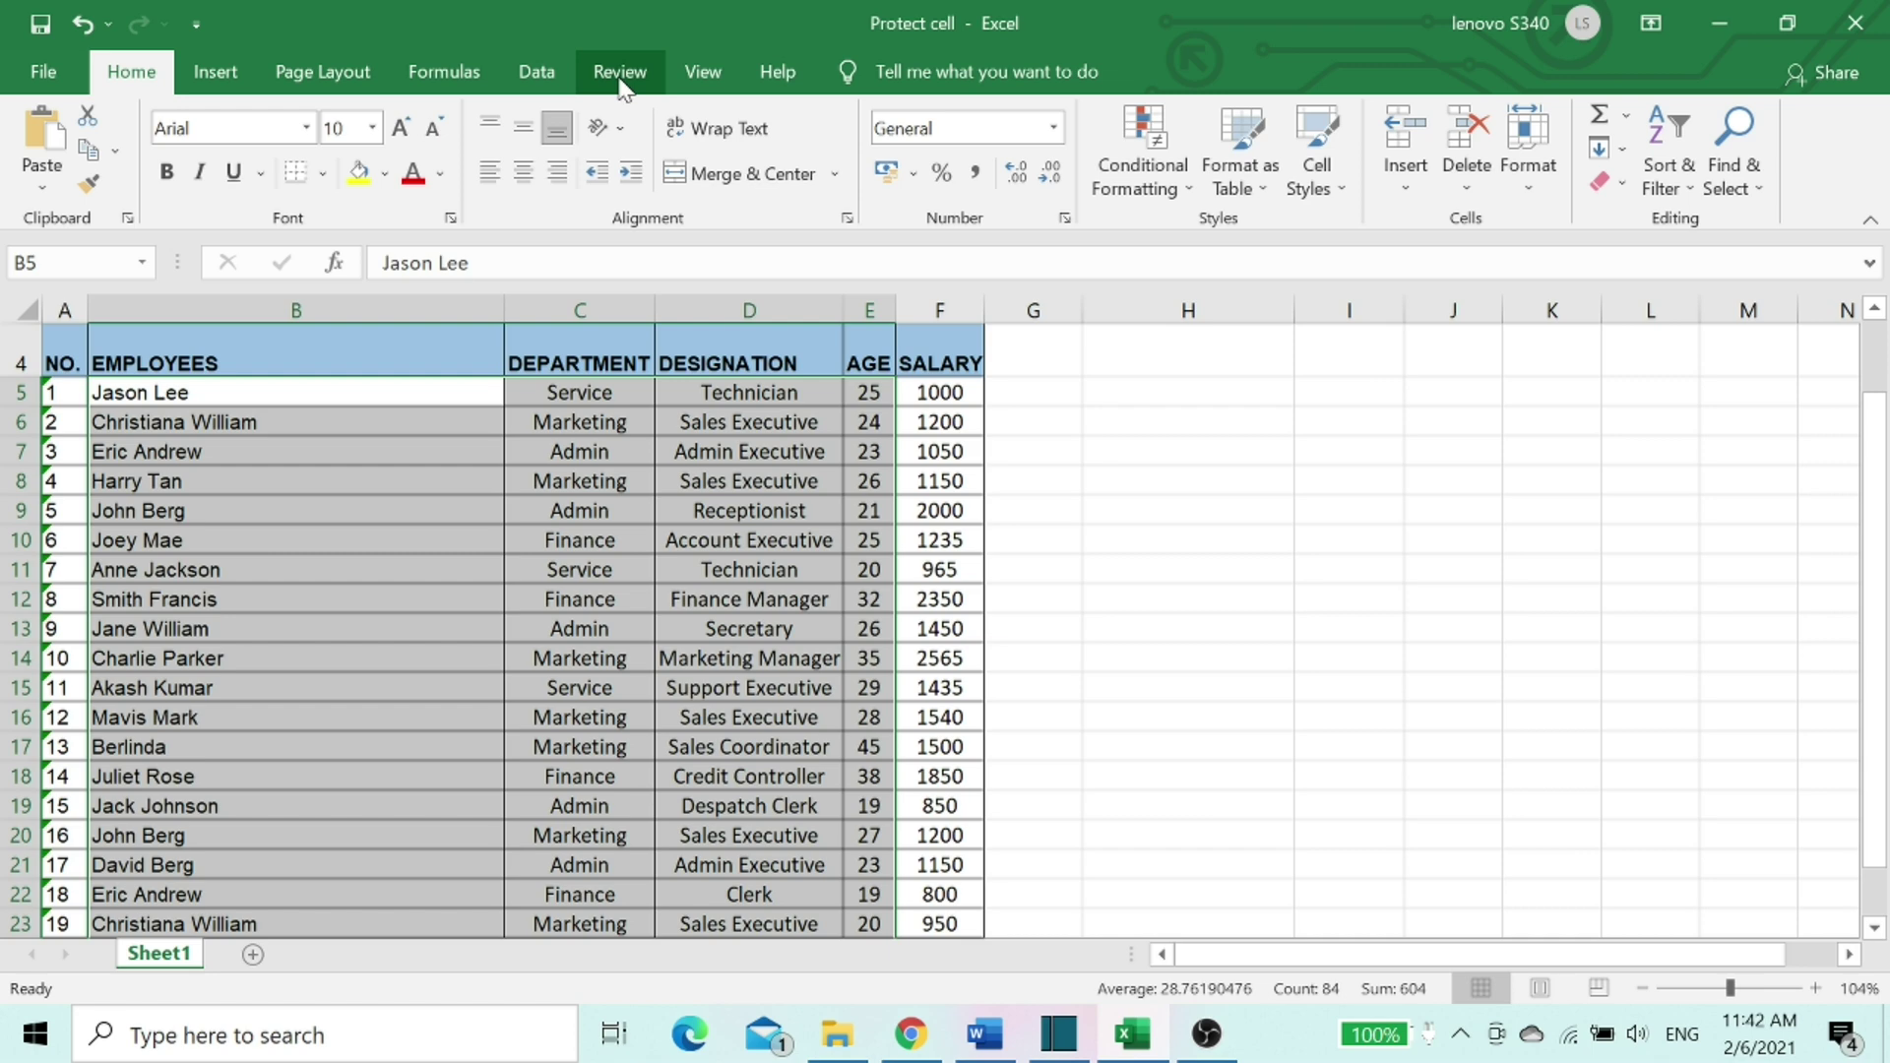
{"action": "left_click", "coordinate": [623, 77]}
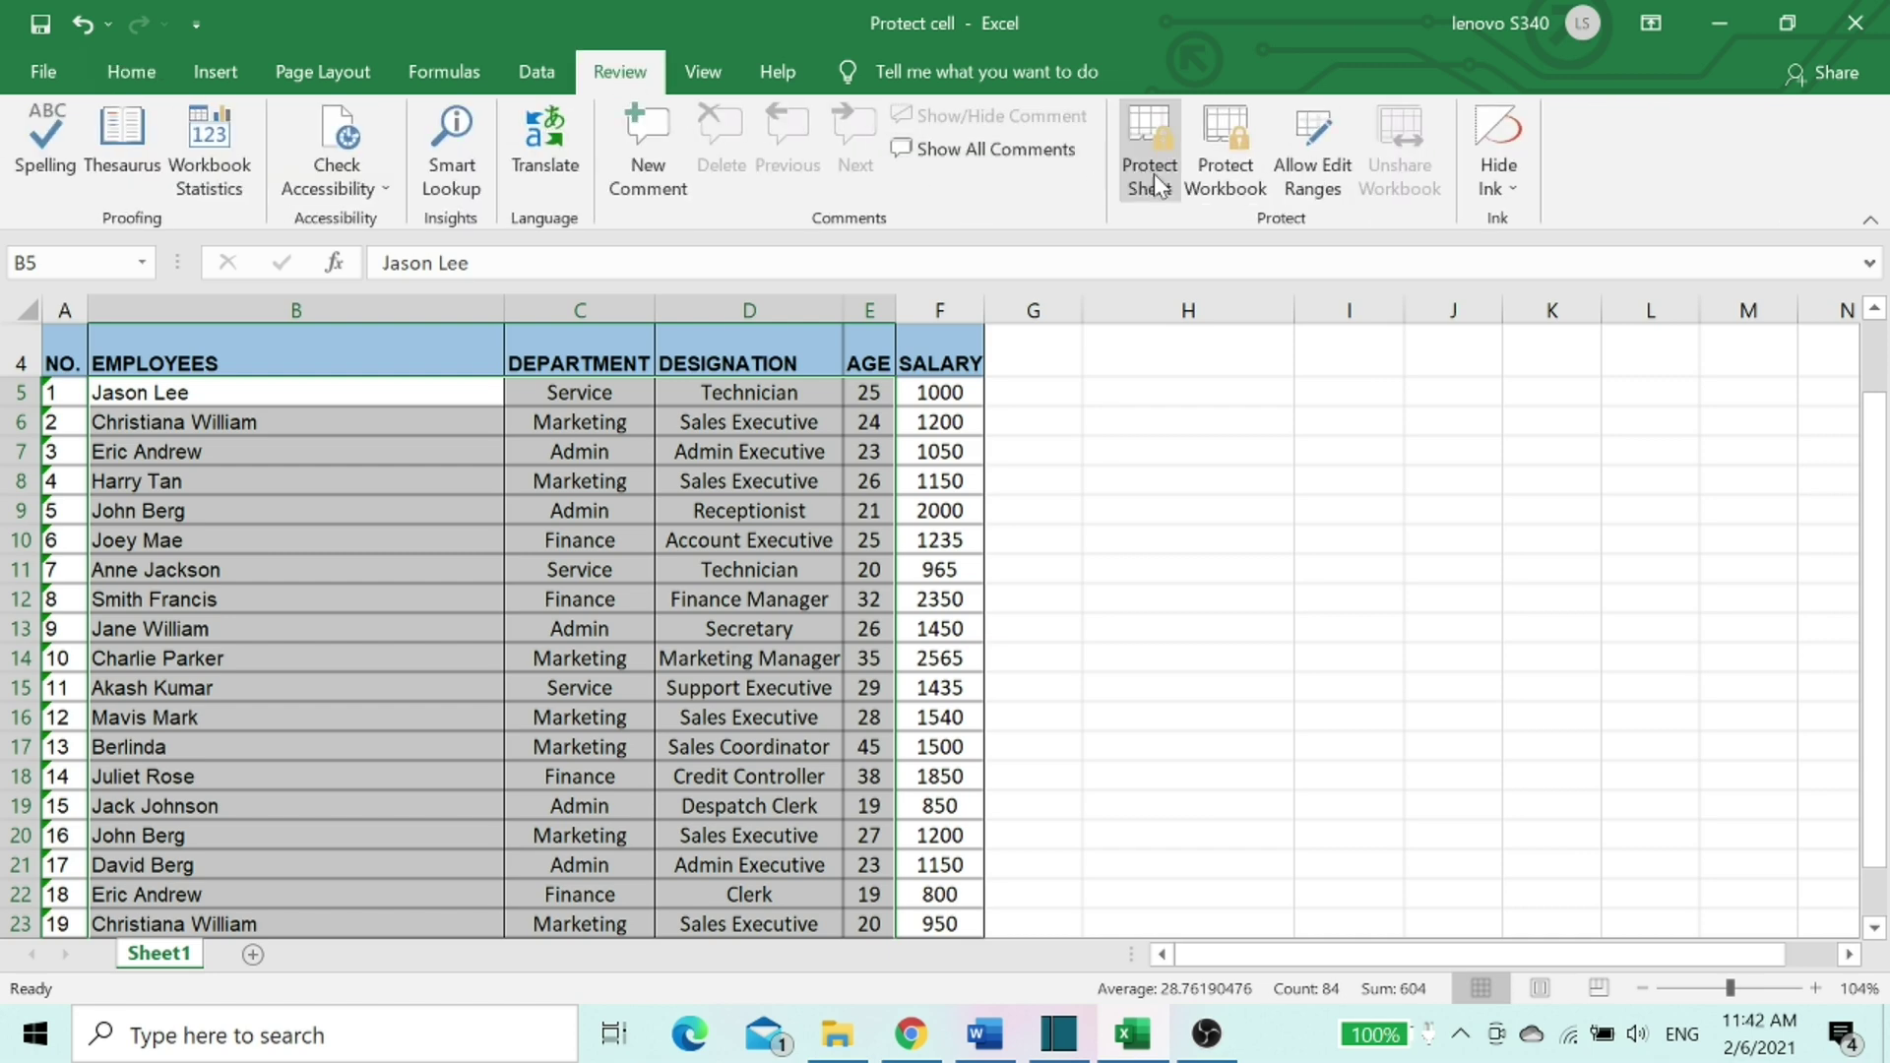
Step: Protect the sheet with a confirmed password, keeping the select-cells options enabled
{"action": "left_click", "coordinate": [1152, 164]}
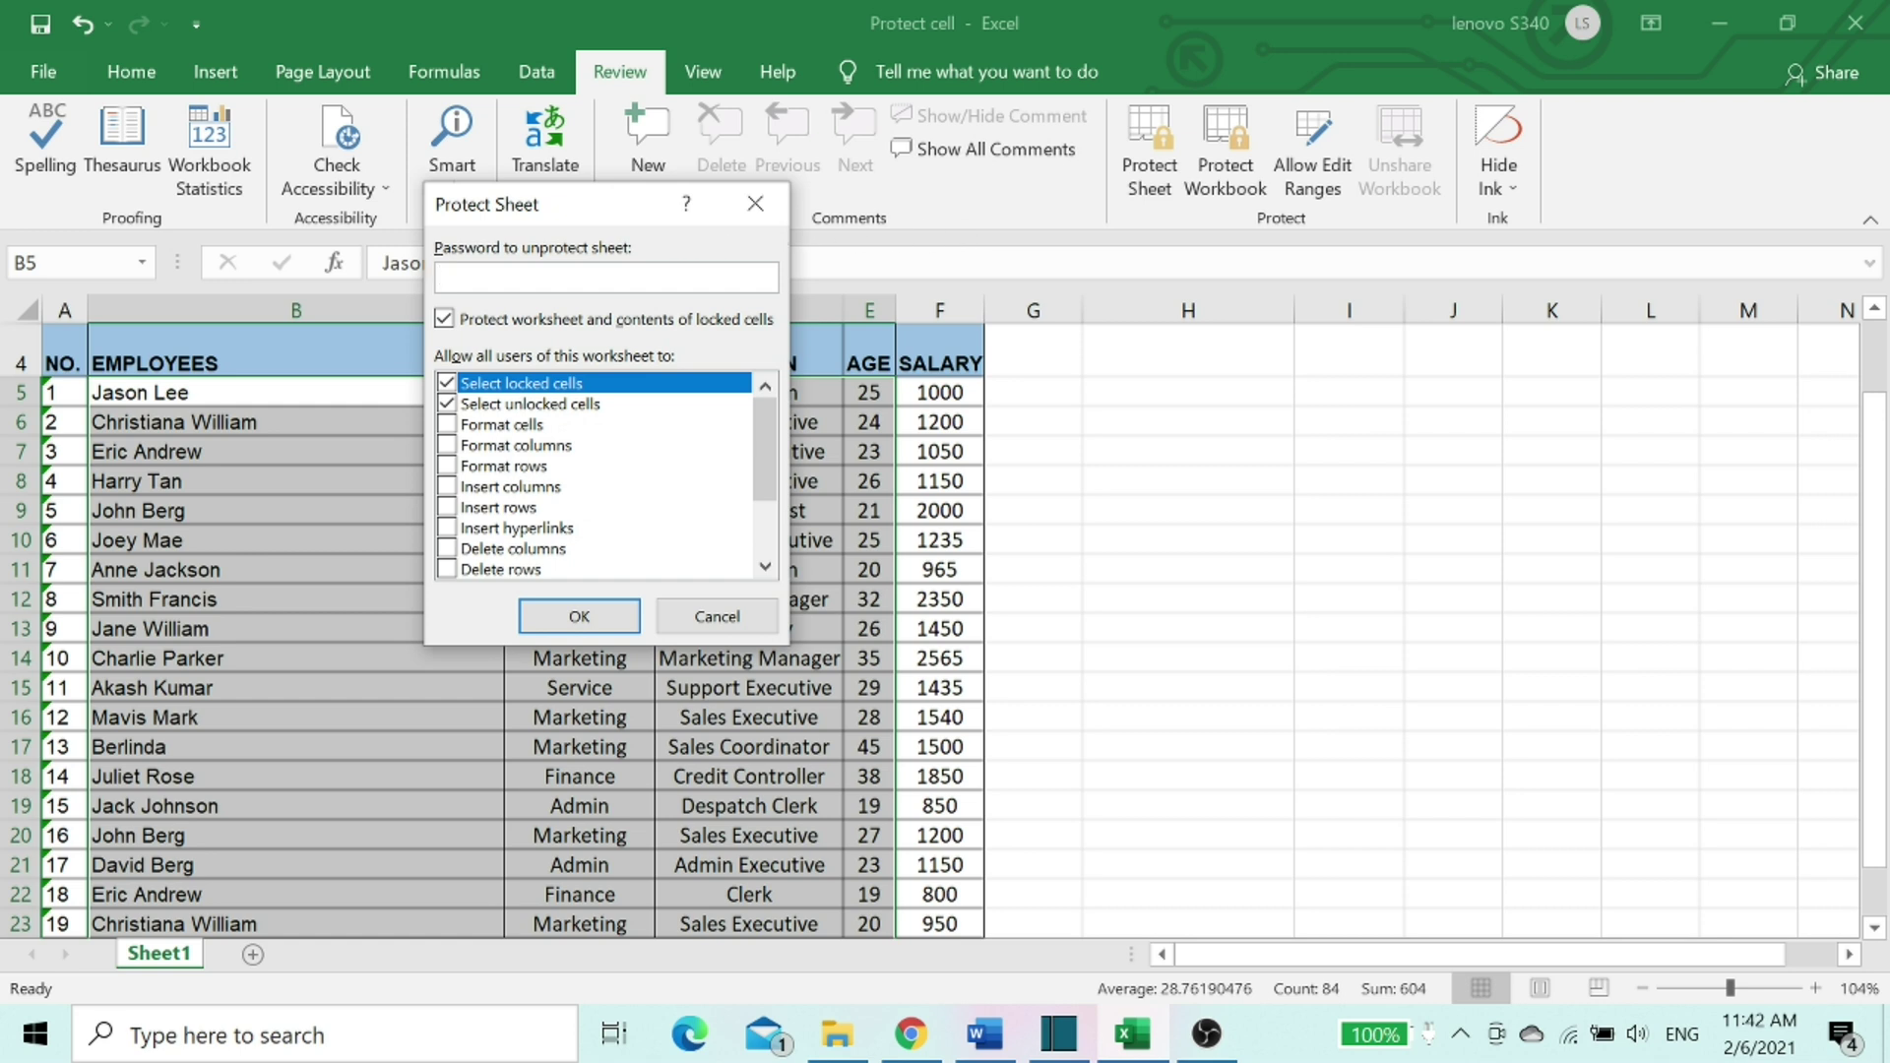
{"action": "left_click", "coordinate": [587, 403]}
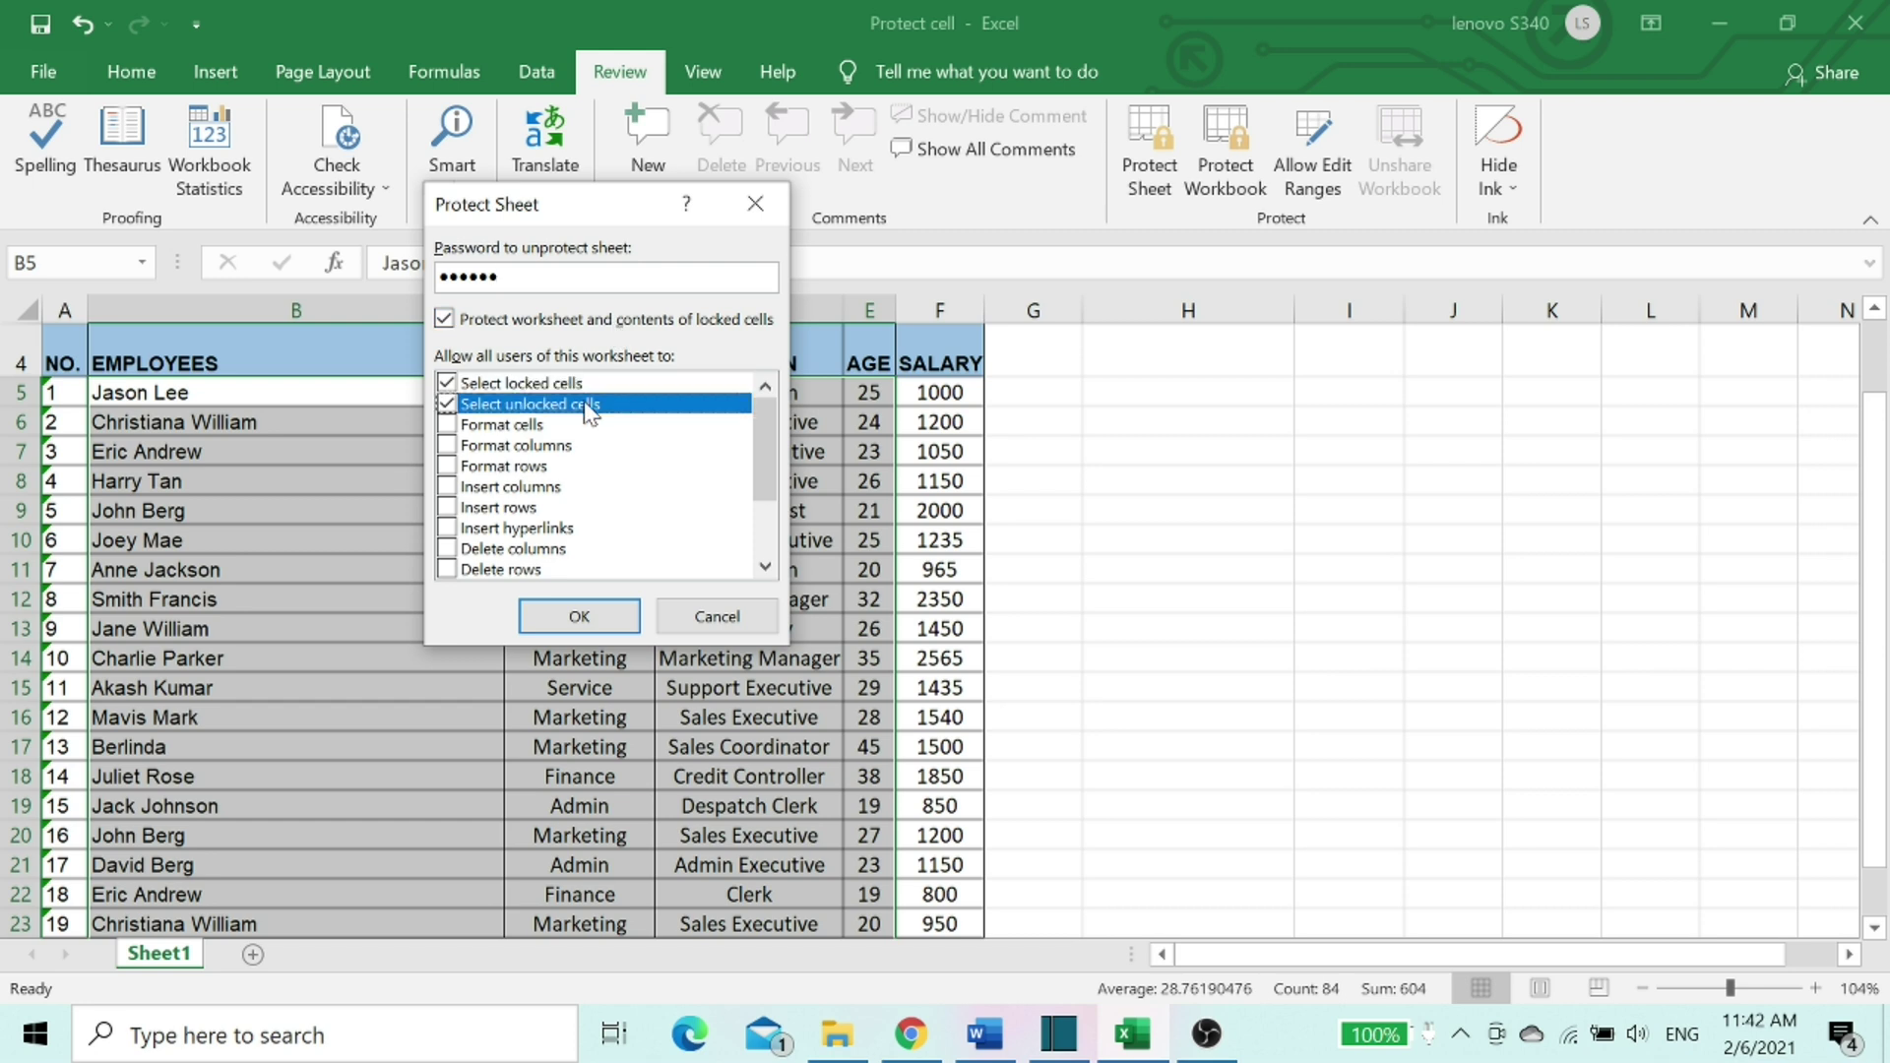
{"action": "left_click", "coordinate": [612, 631]}
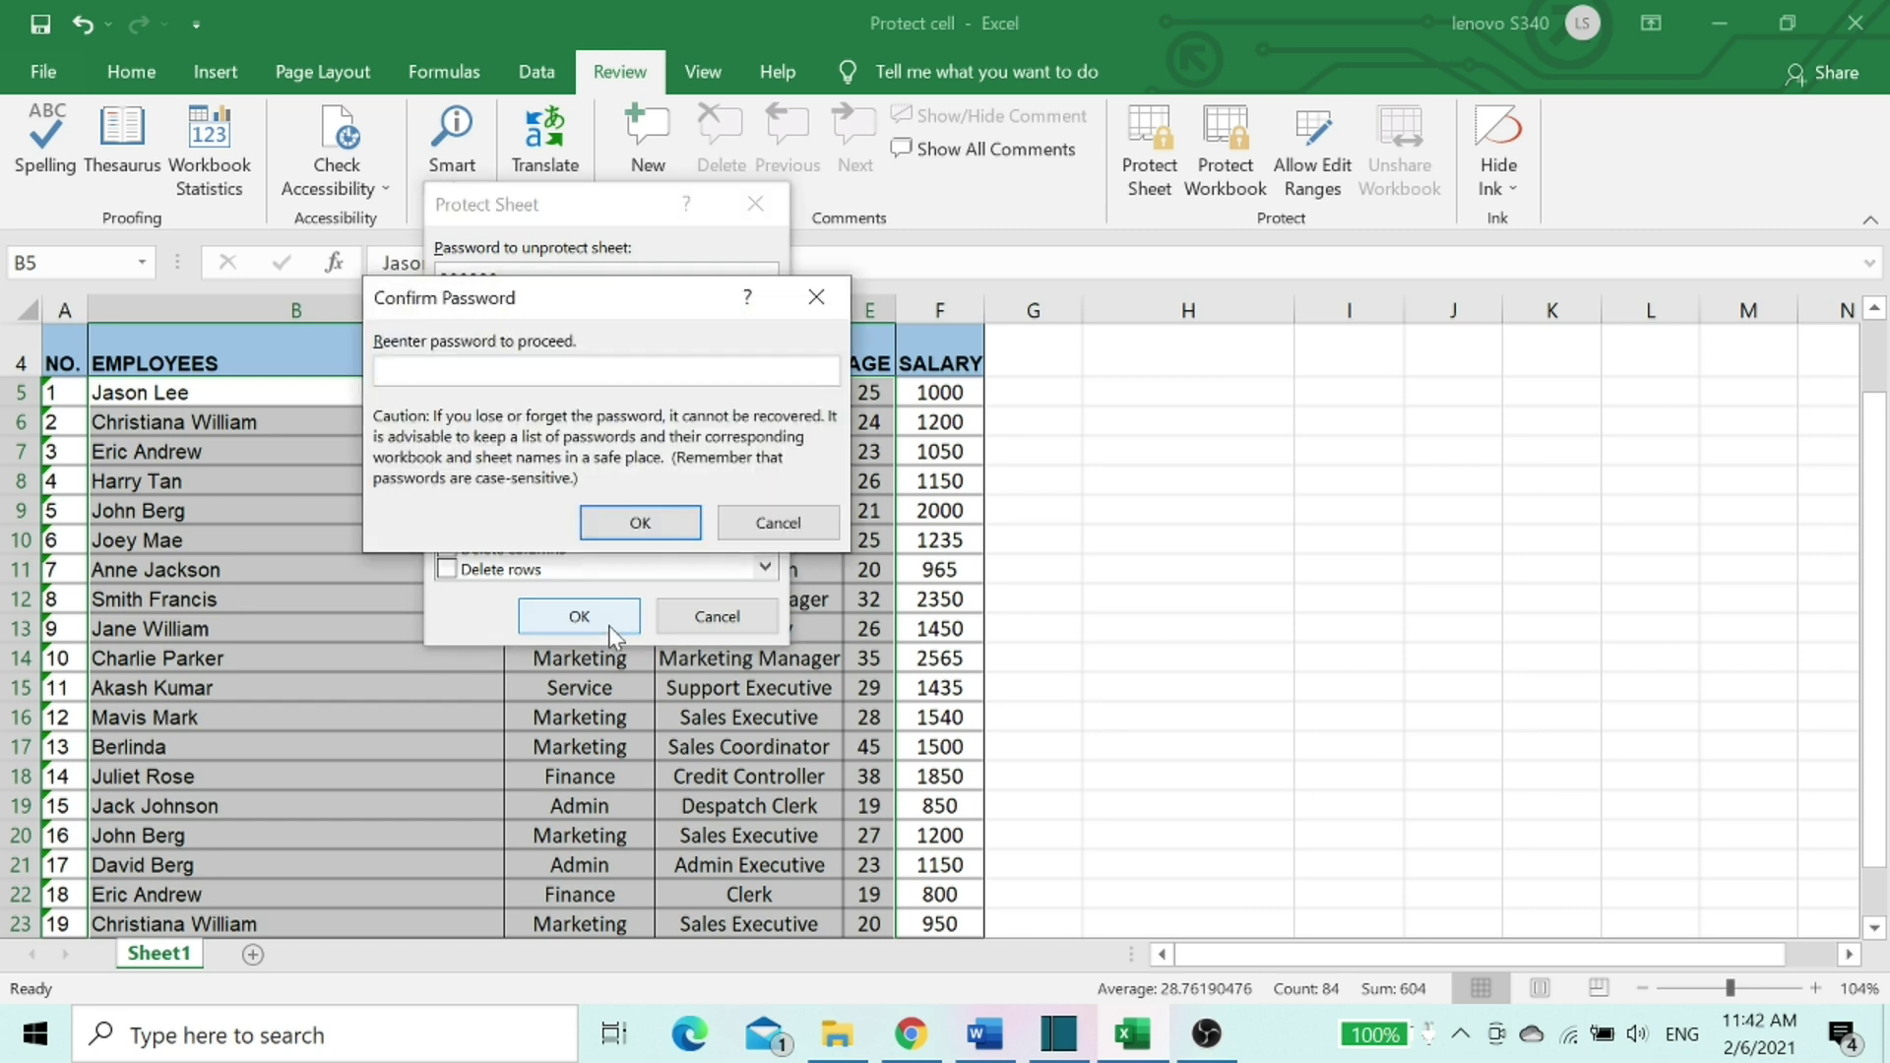
{"action": "left_click", "coordinate": [651, 523]}
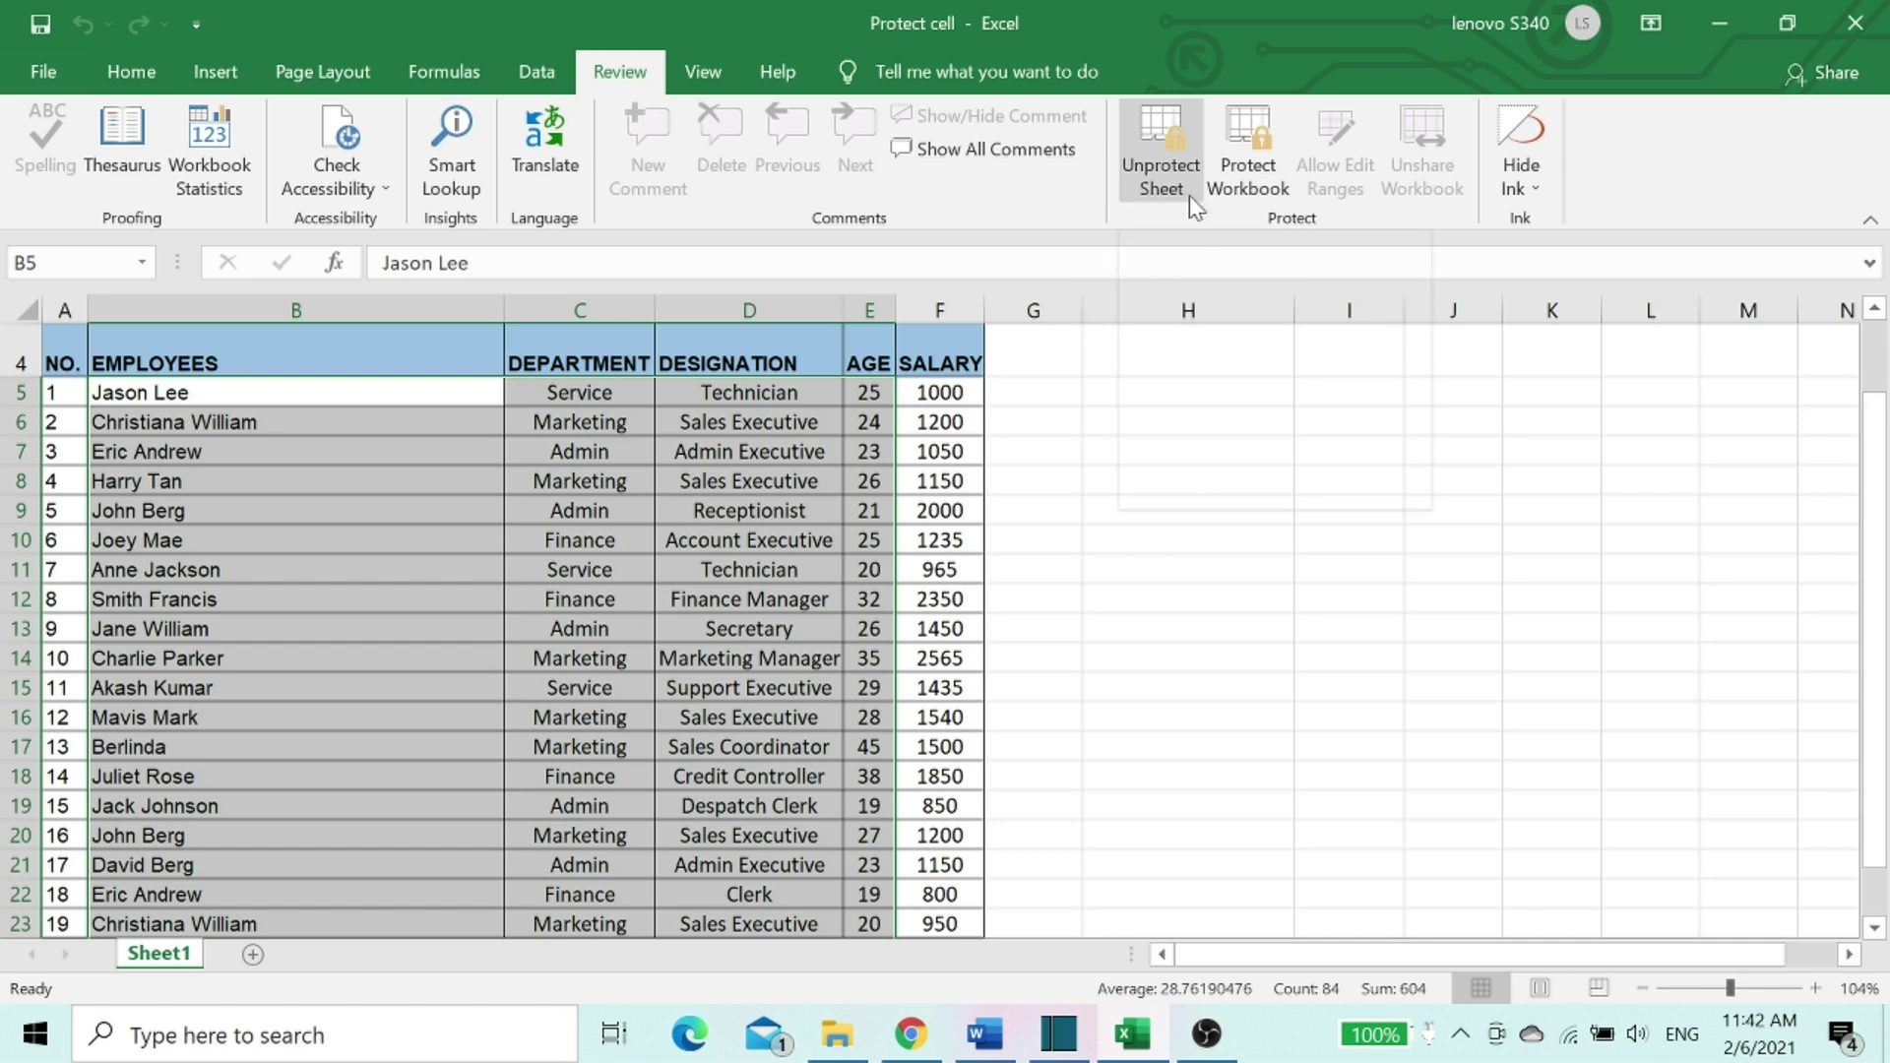
{"action": "left_click", "coordinate": [1135, 688]}
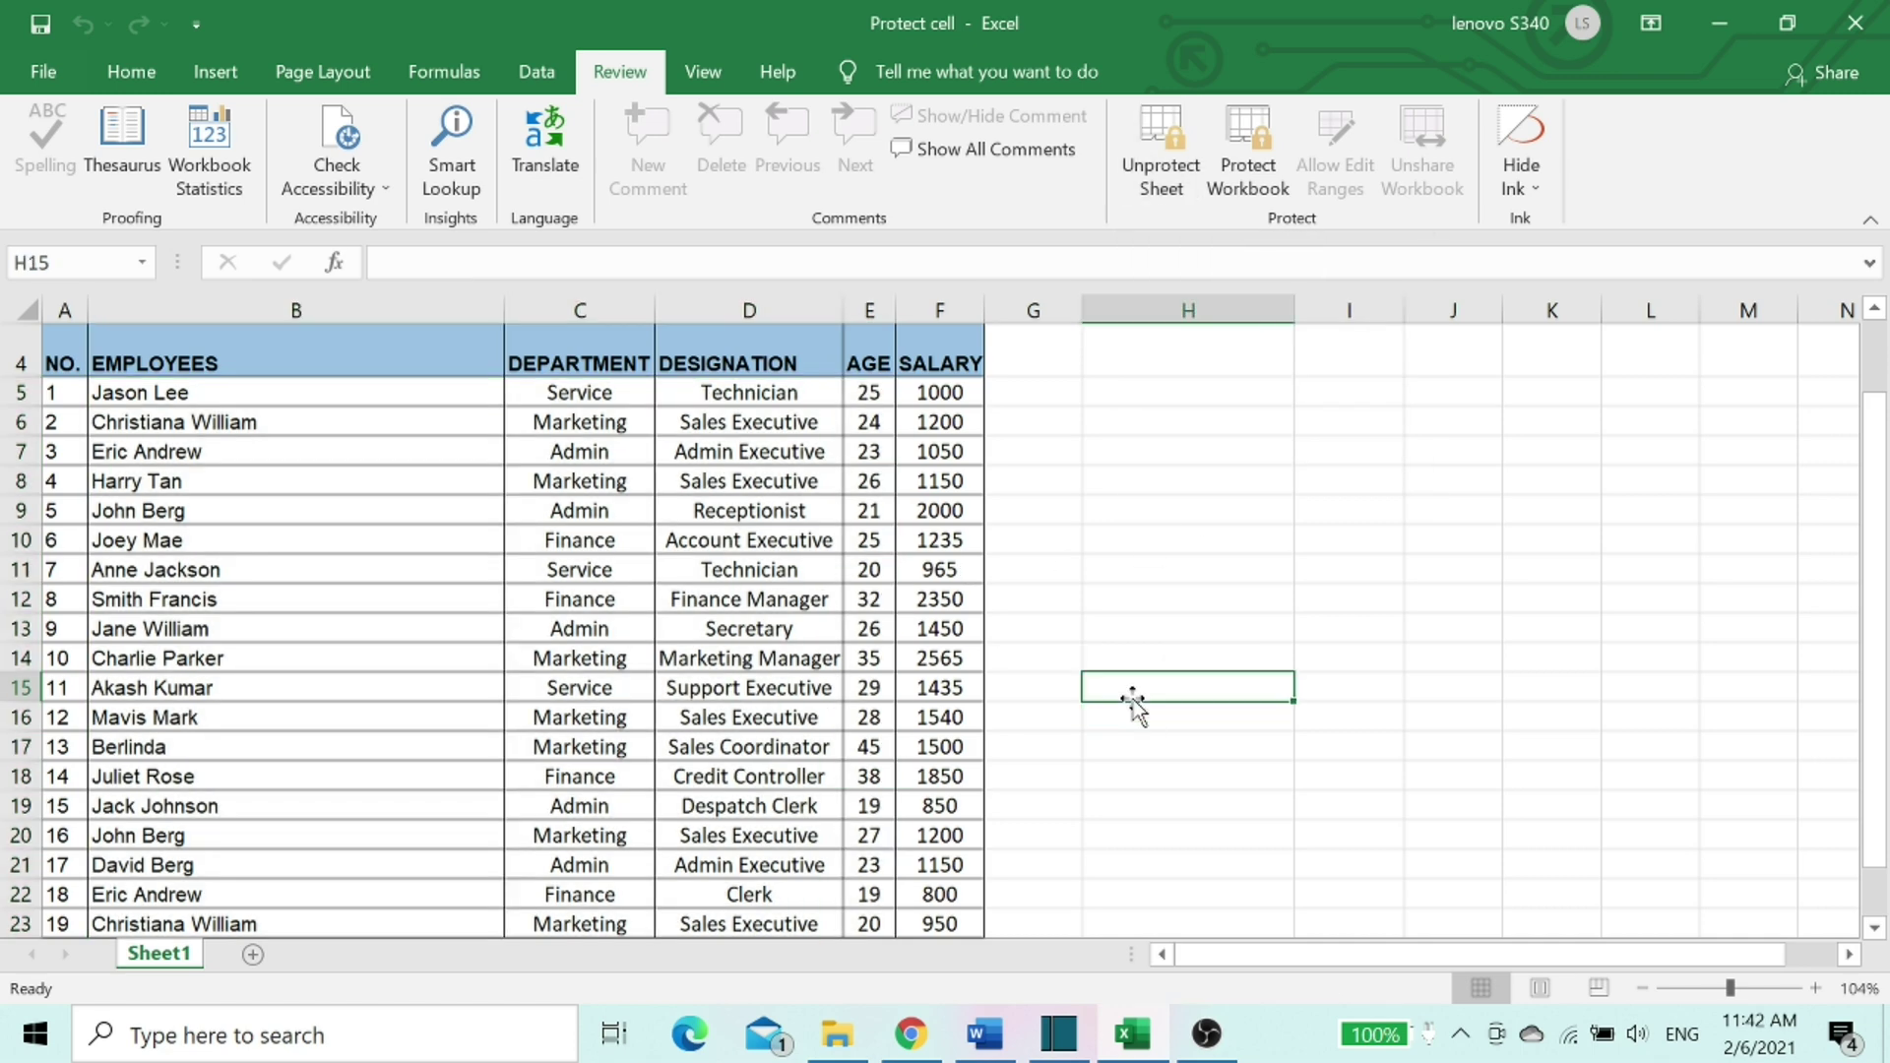
{"action": "left_click", "coordinate": [310, 391]}
{"action": "double_click", "coordinate": [313, 395]}
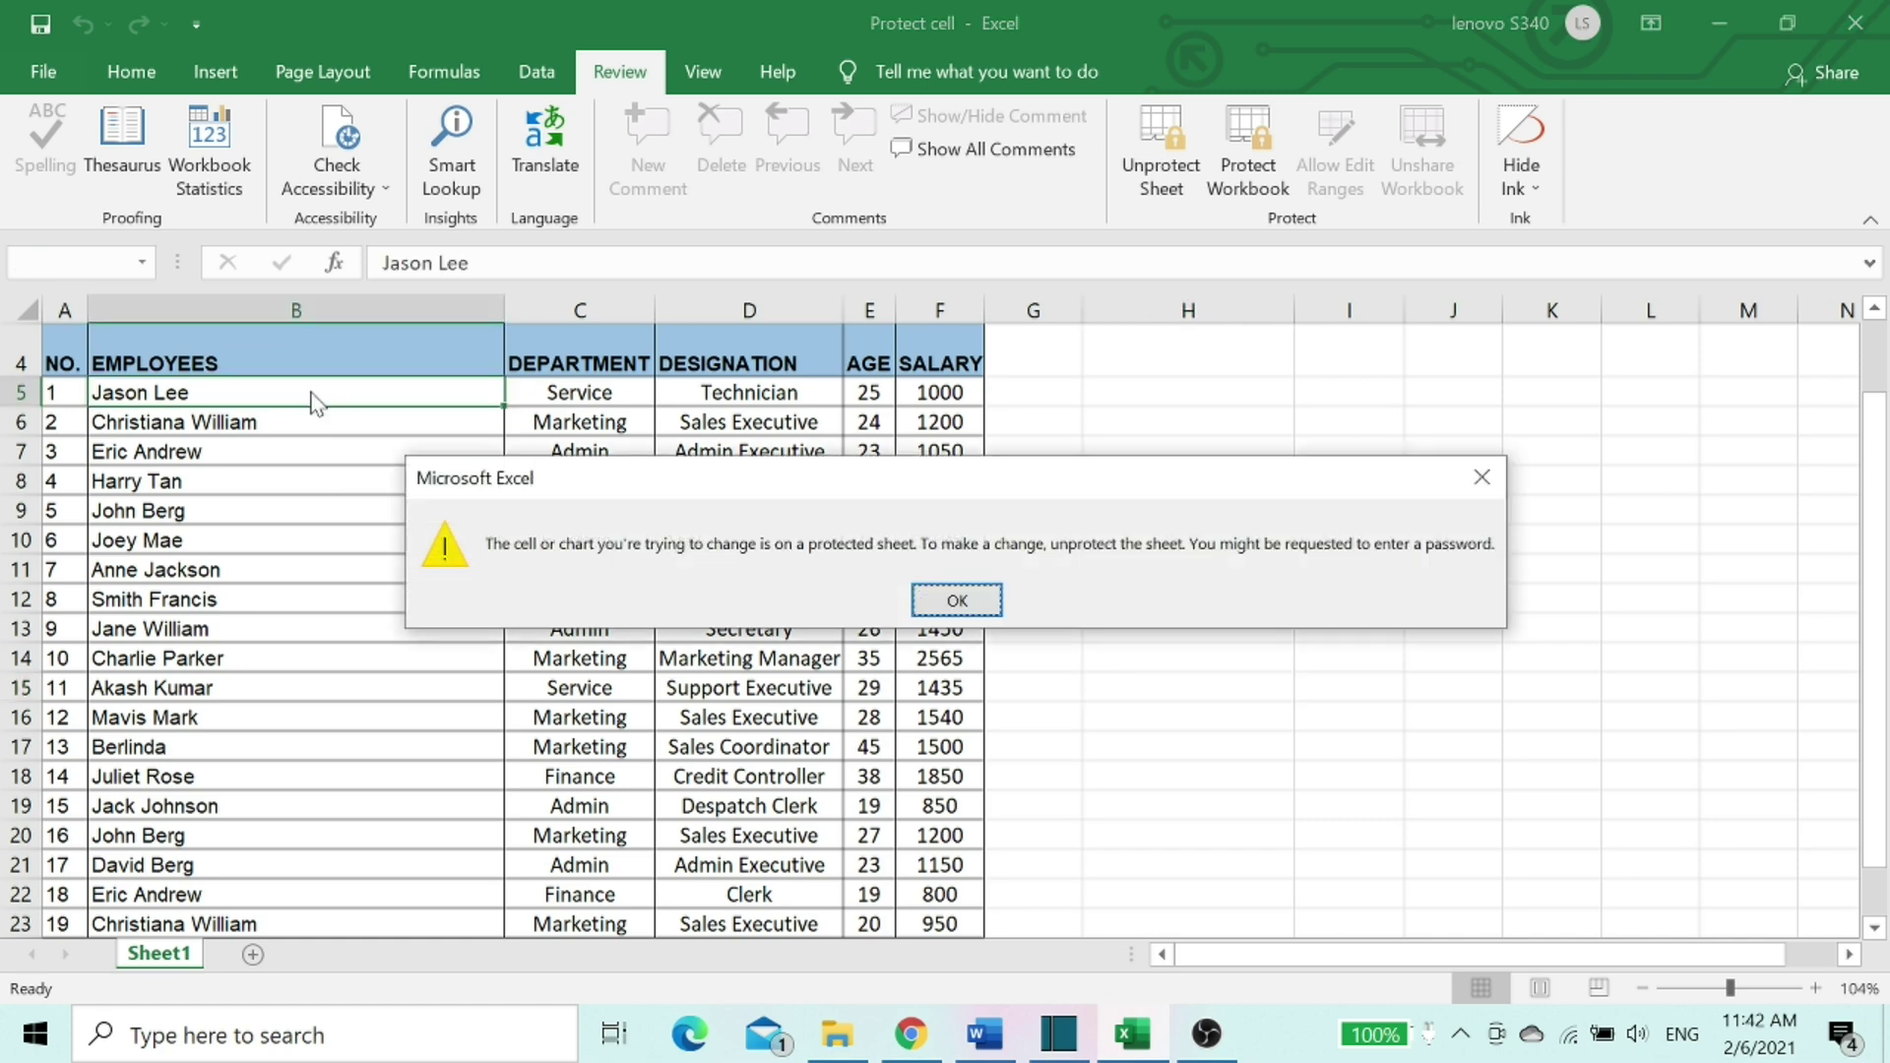
{"action": "left_click", "coordinate": [946, 603]}
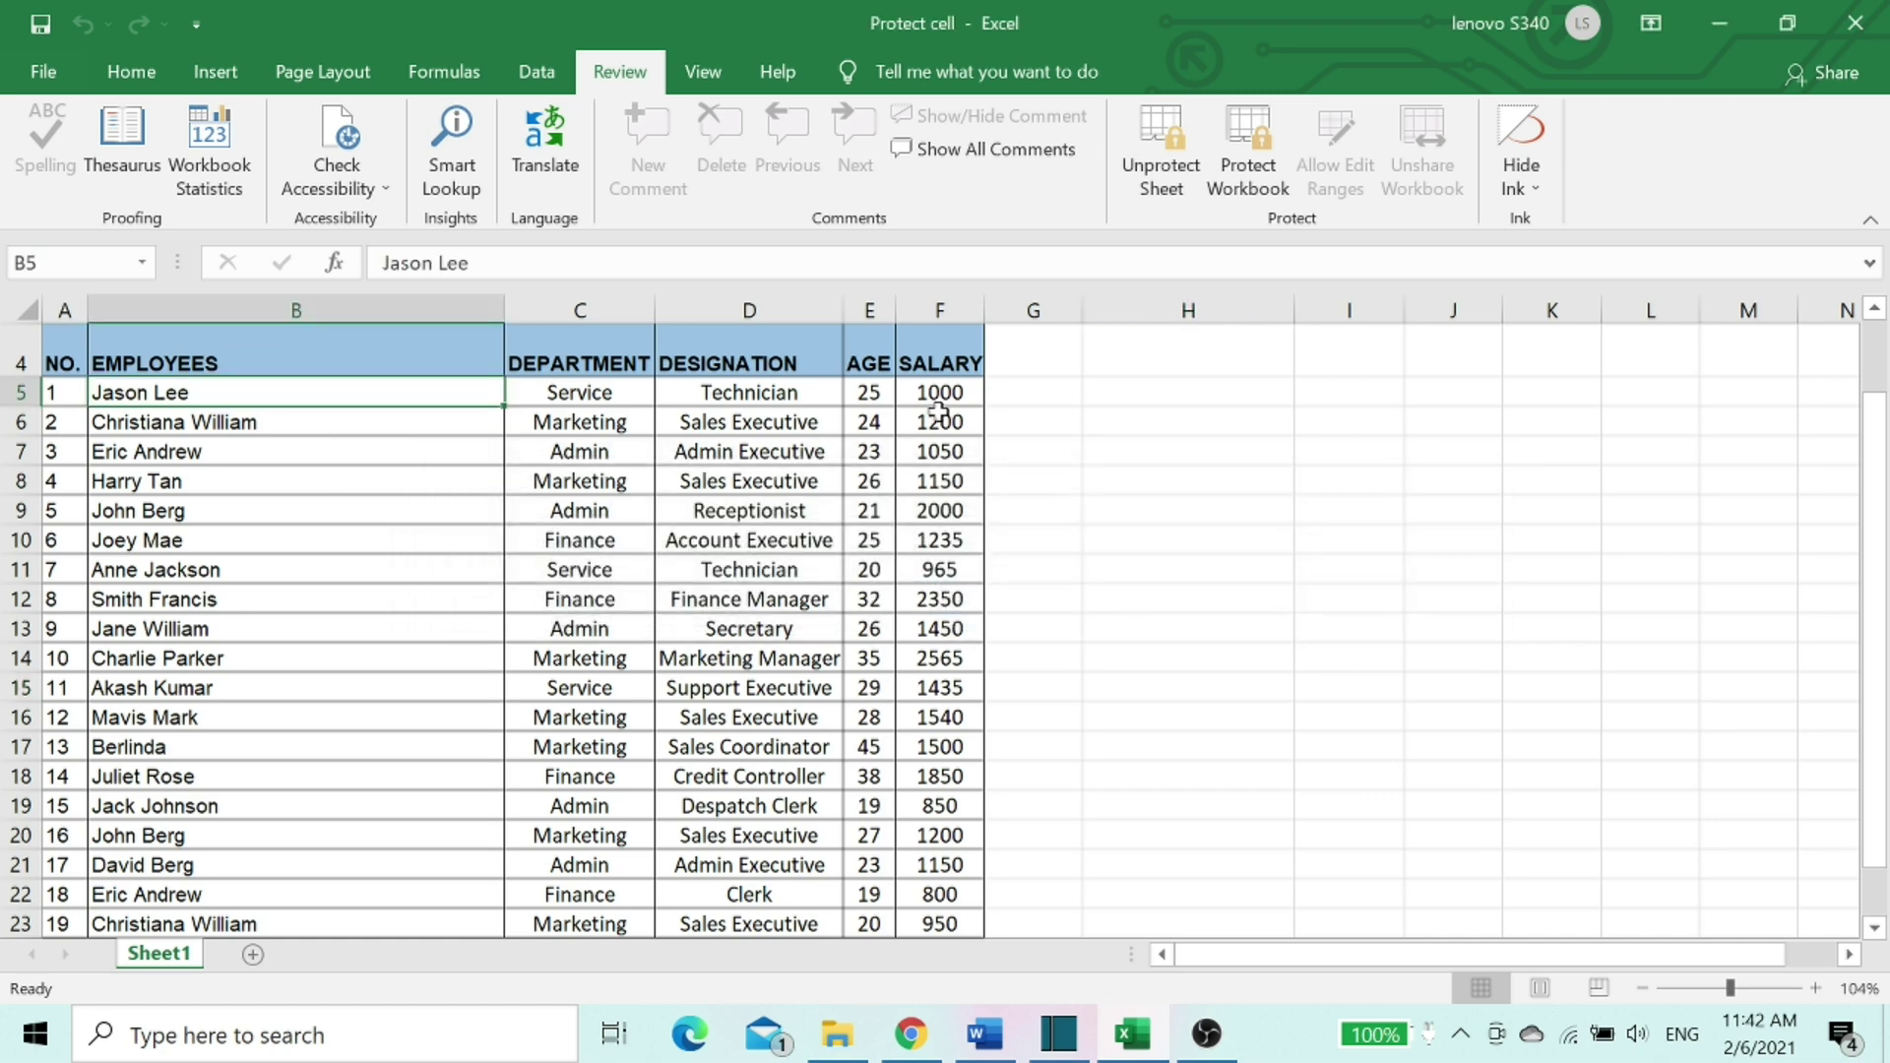
{"action": "left_click", "coordinate": [963, 393]}
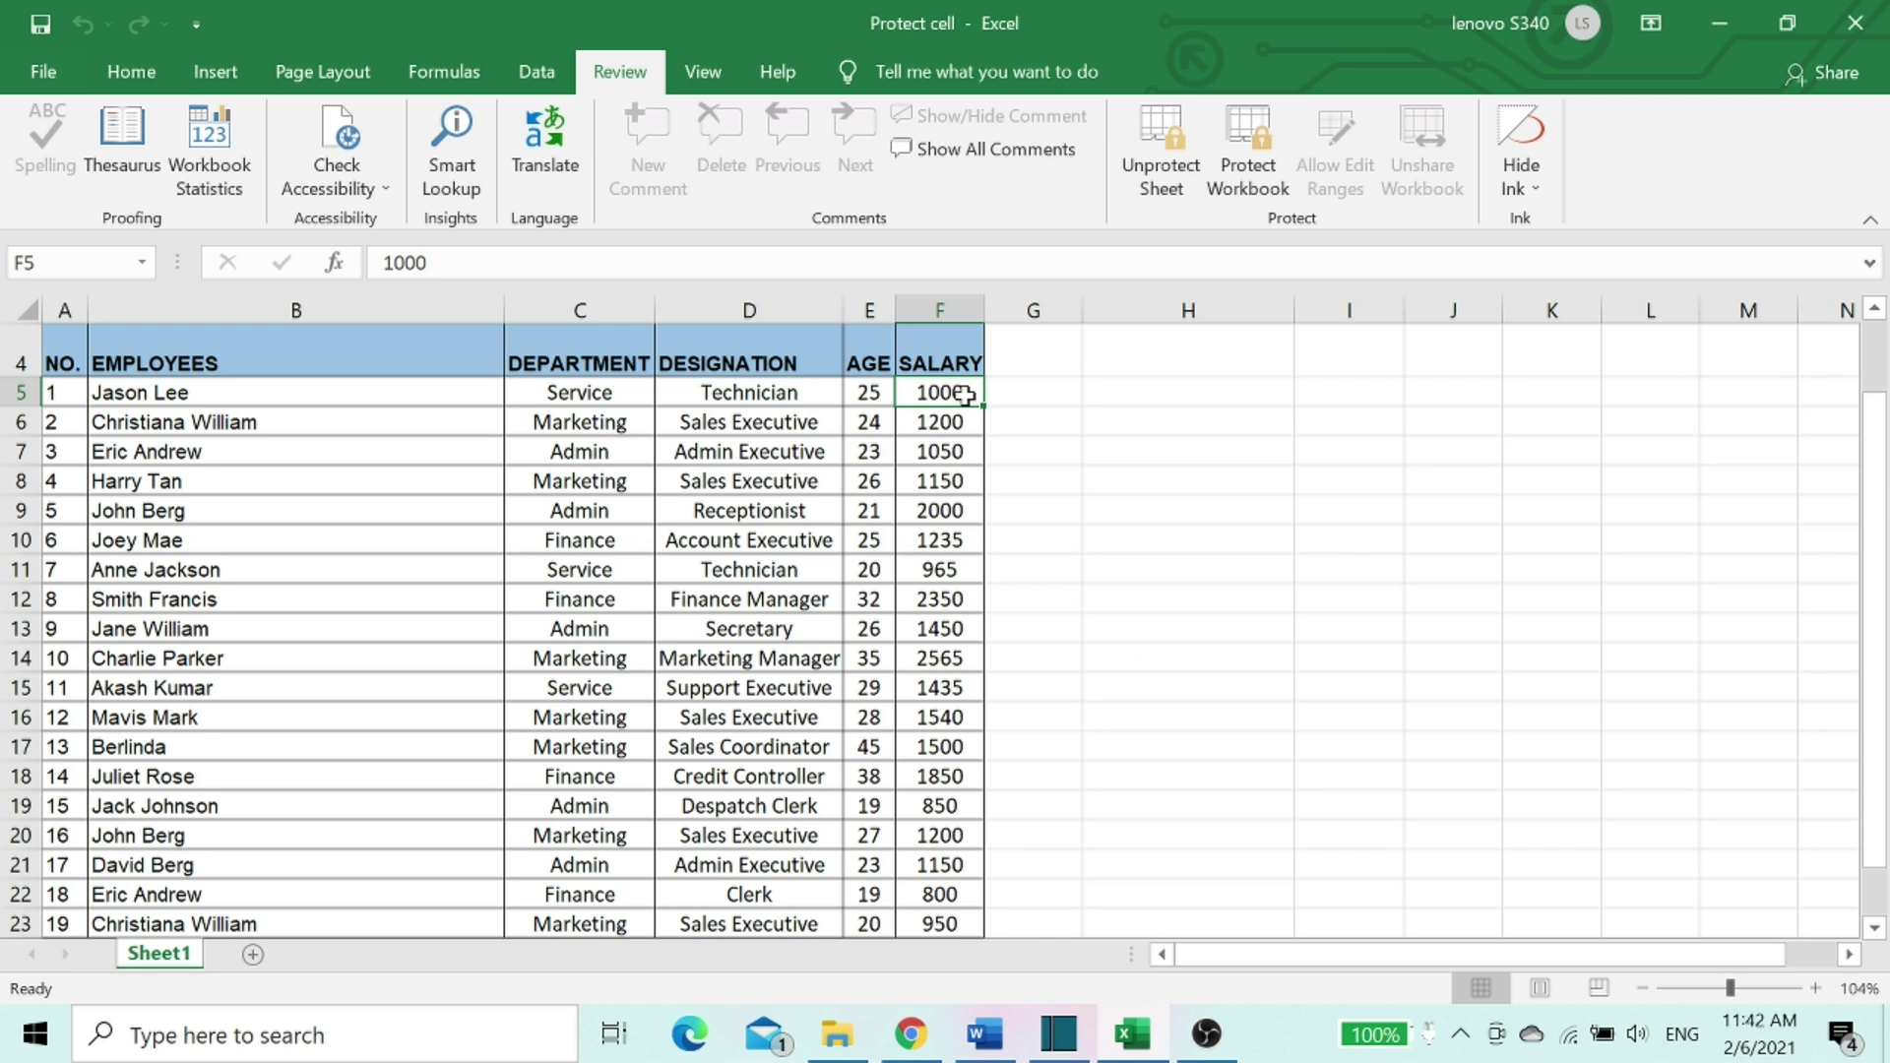
{"action": "key", "text": "Return"}
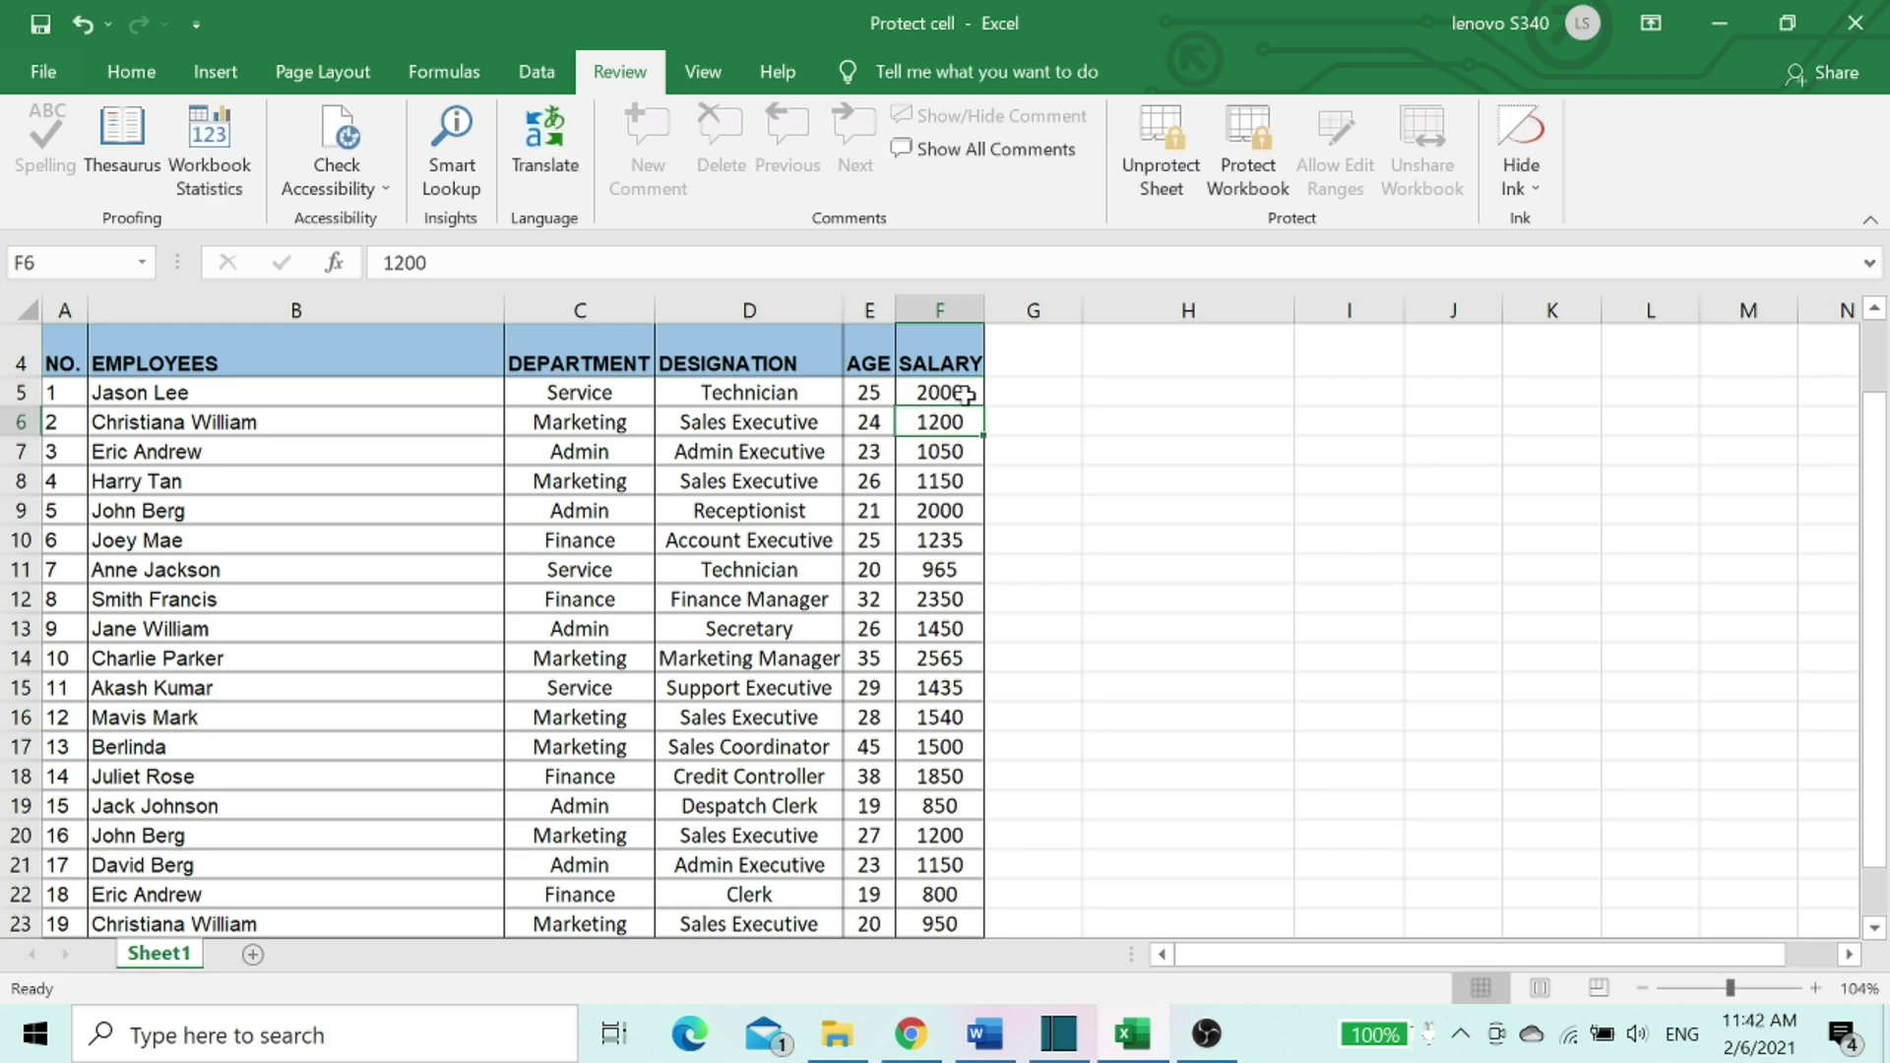
{"action": "left_click", "coordinate": [964, 301]}
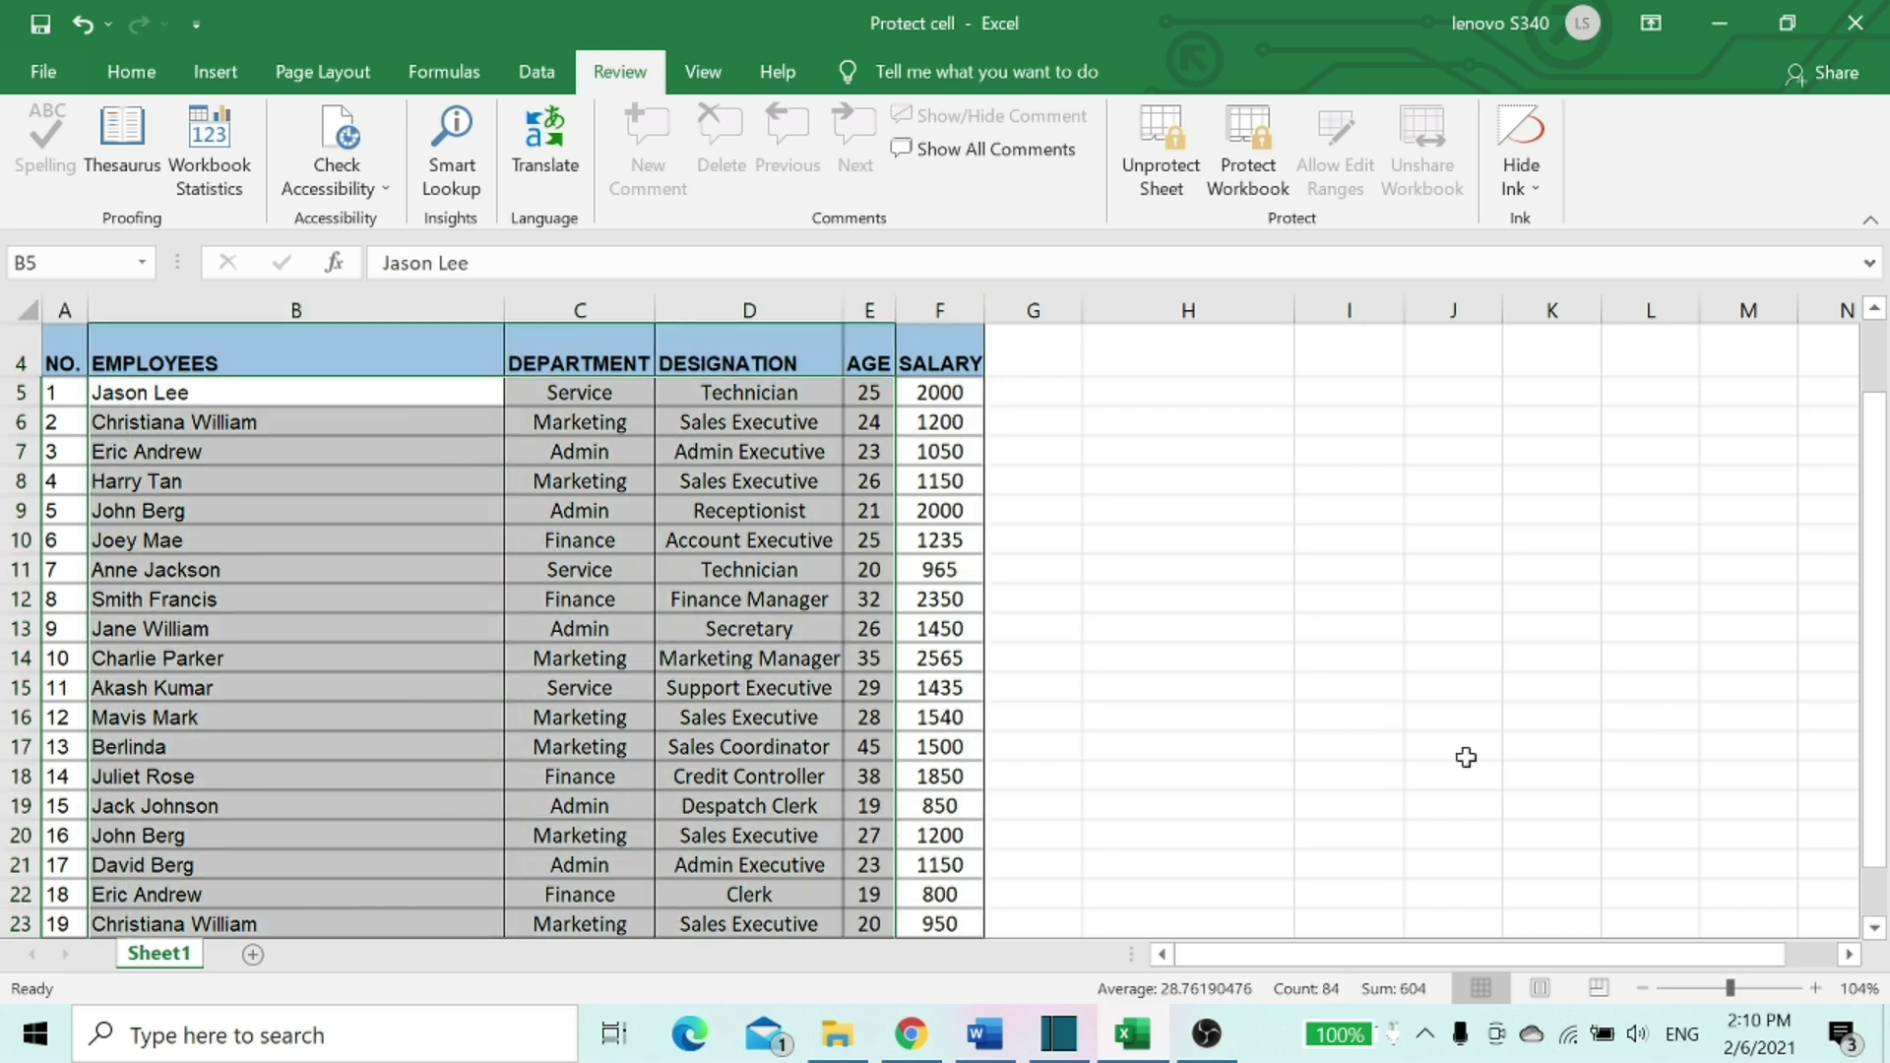
{"action": "left_click", "coordinate": [1155, 183]}
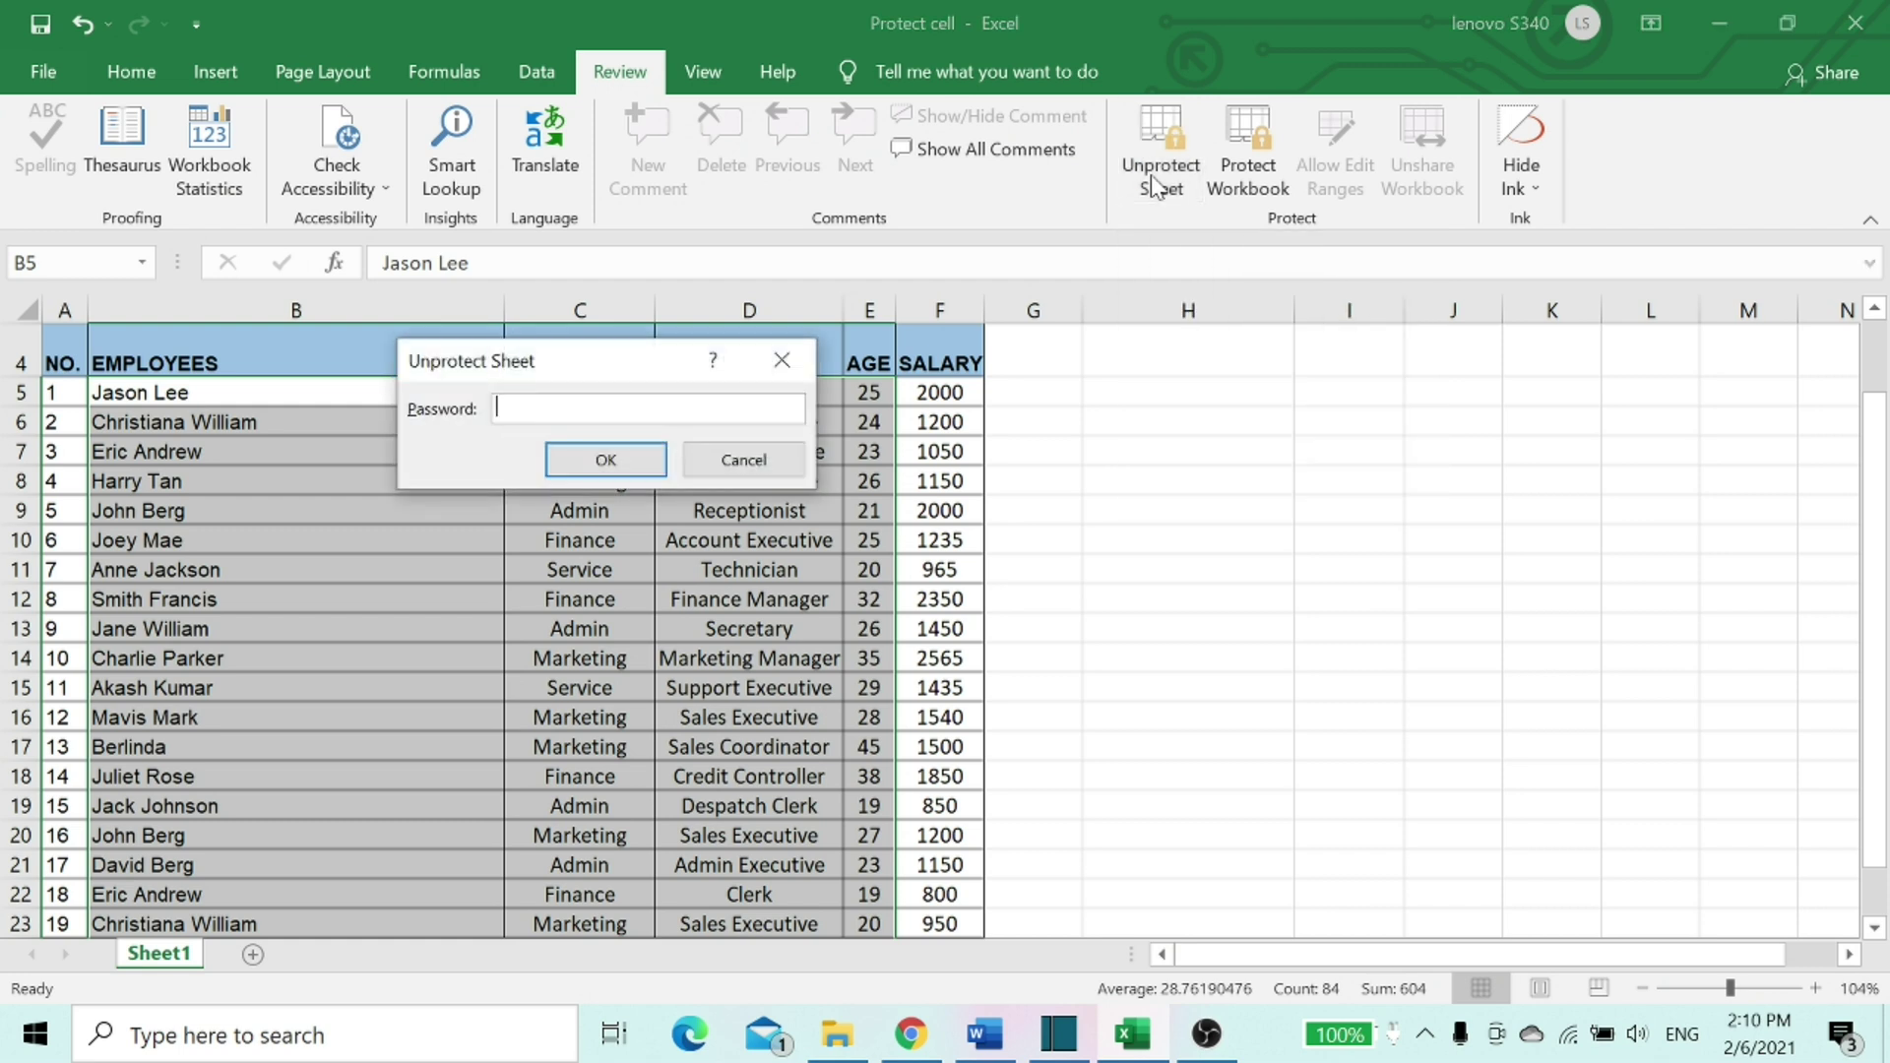
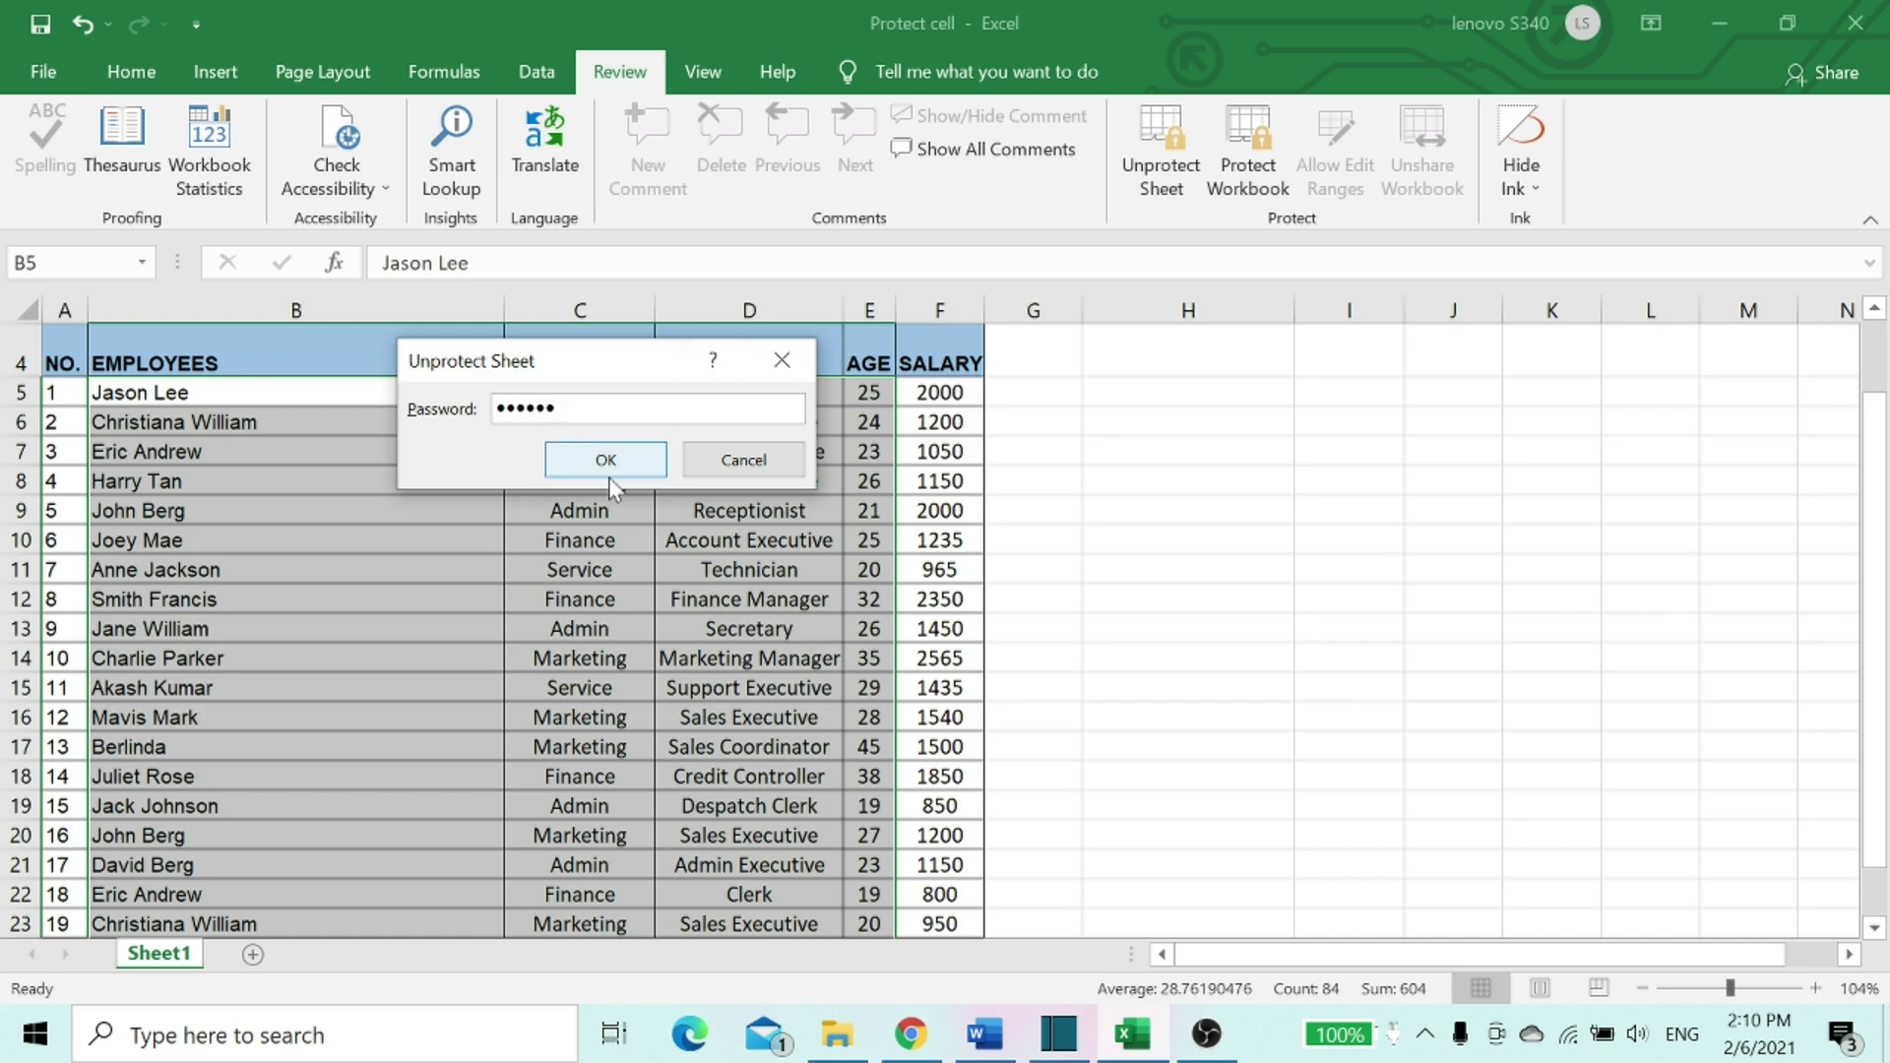
{"action": "left_click", "coordinate": [607, 461]}
{"action": "left_click", "coordinate": [742, 402]}
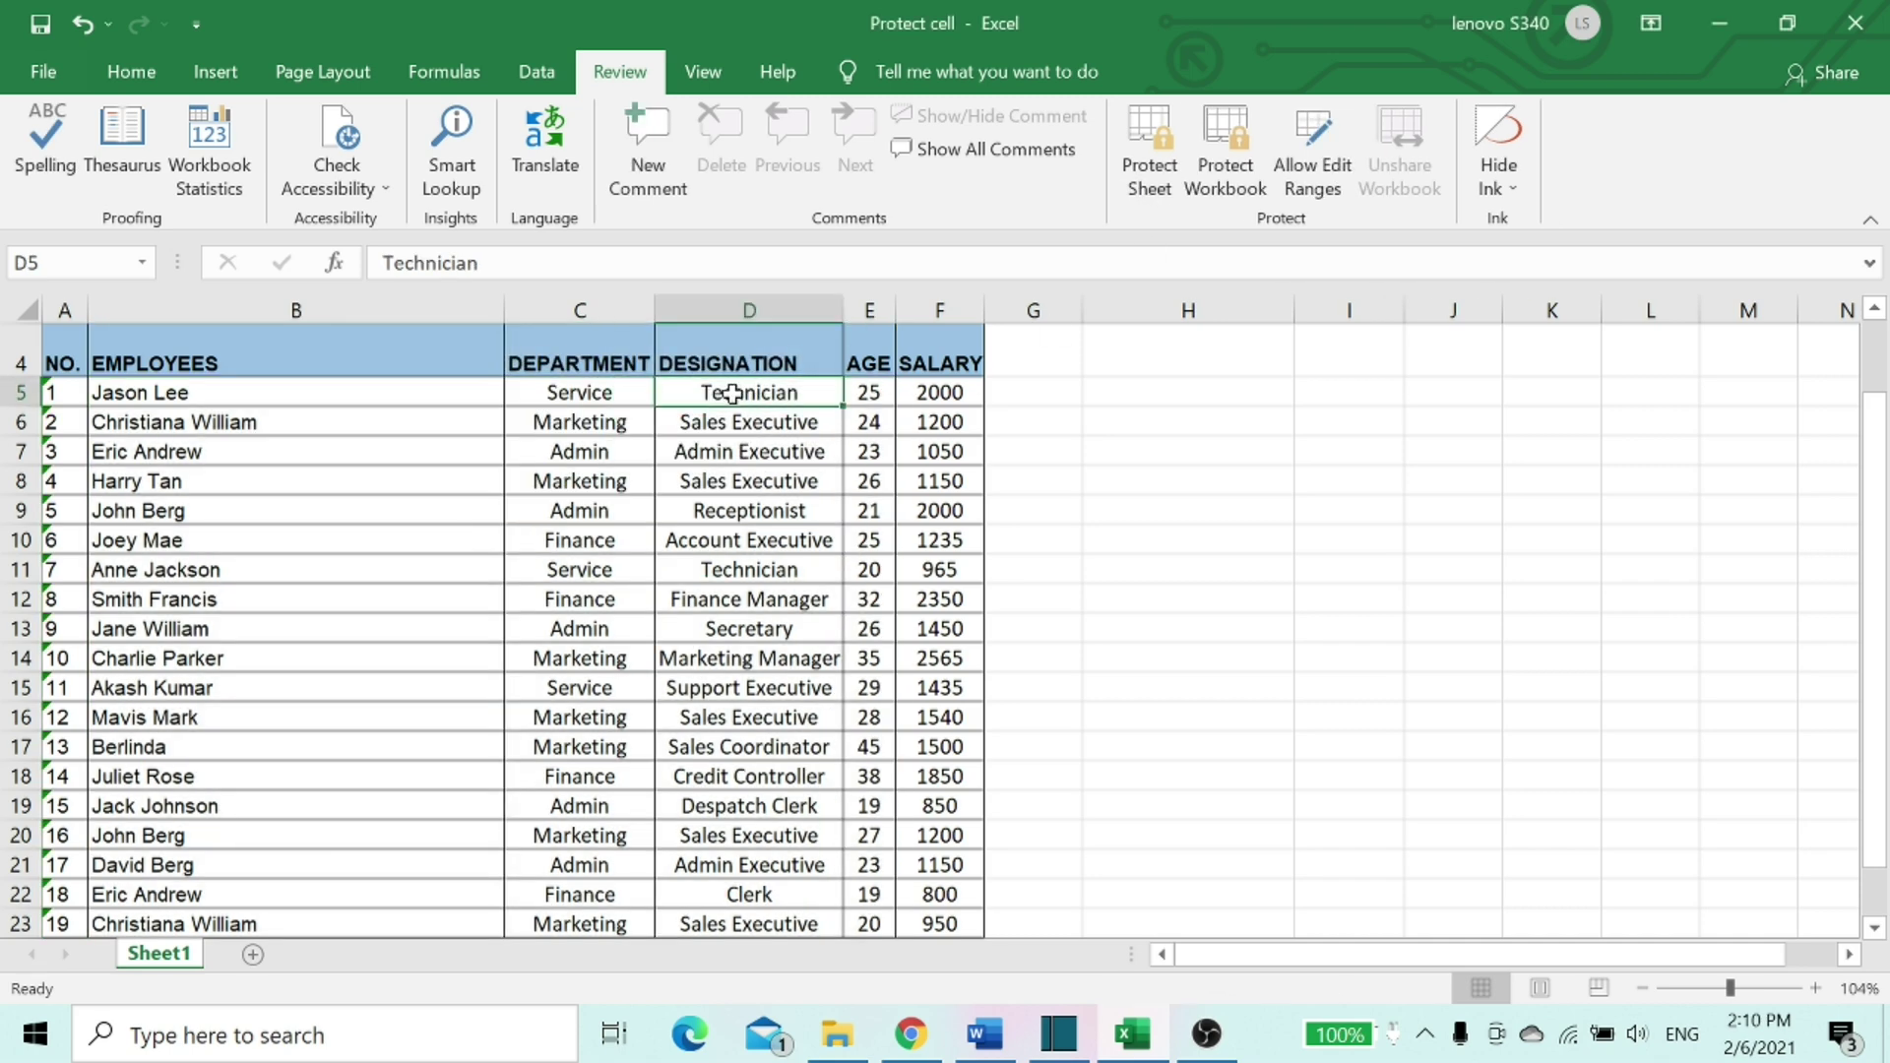
{"action": "left_click", "coordinate": [259, 400]}
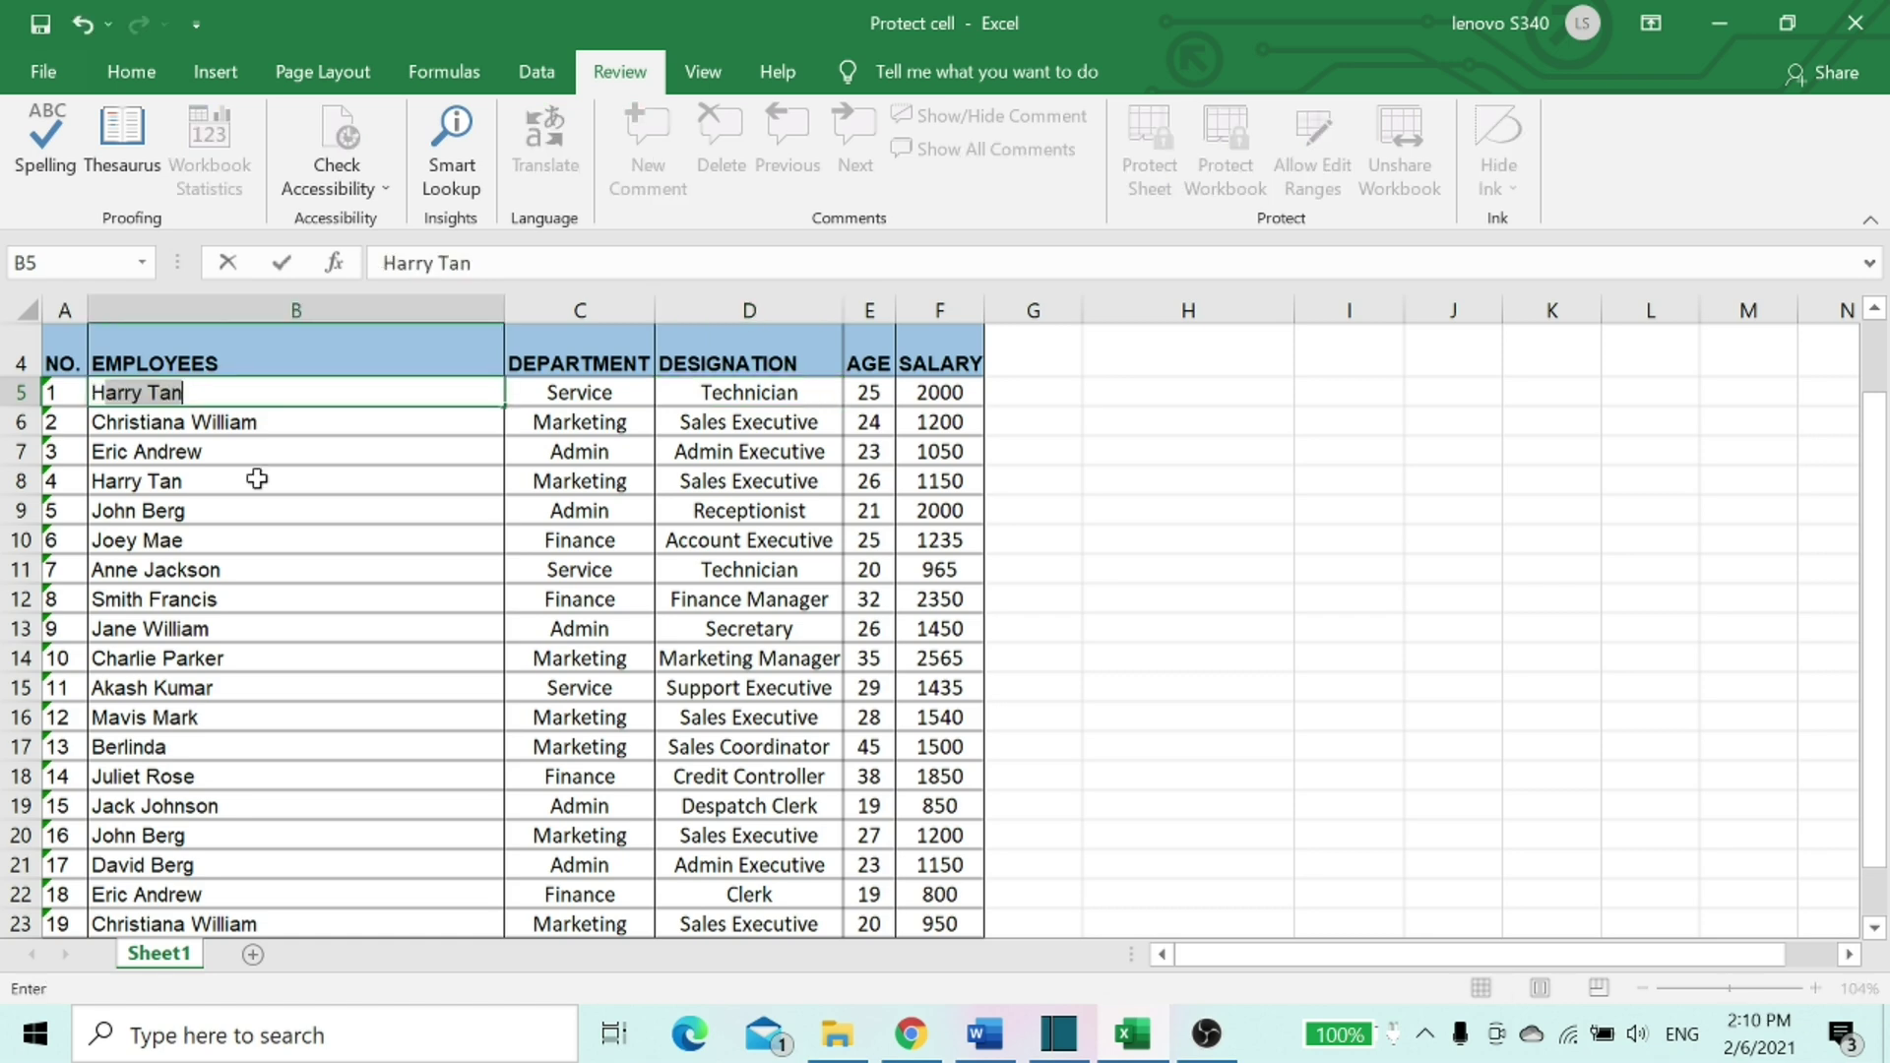
{"action": "key", "text": "Return"}
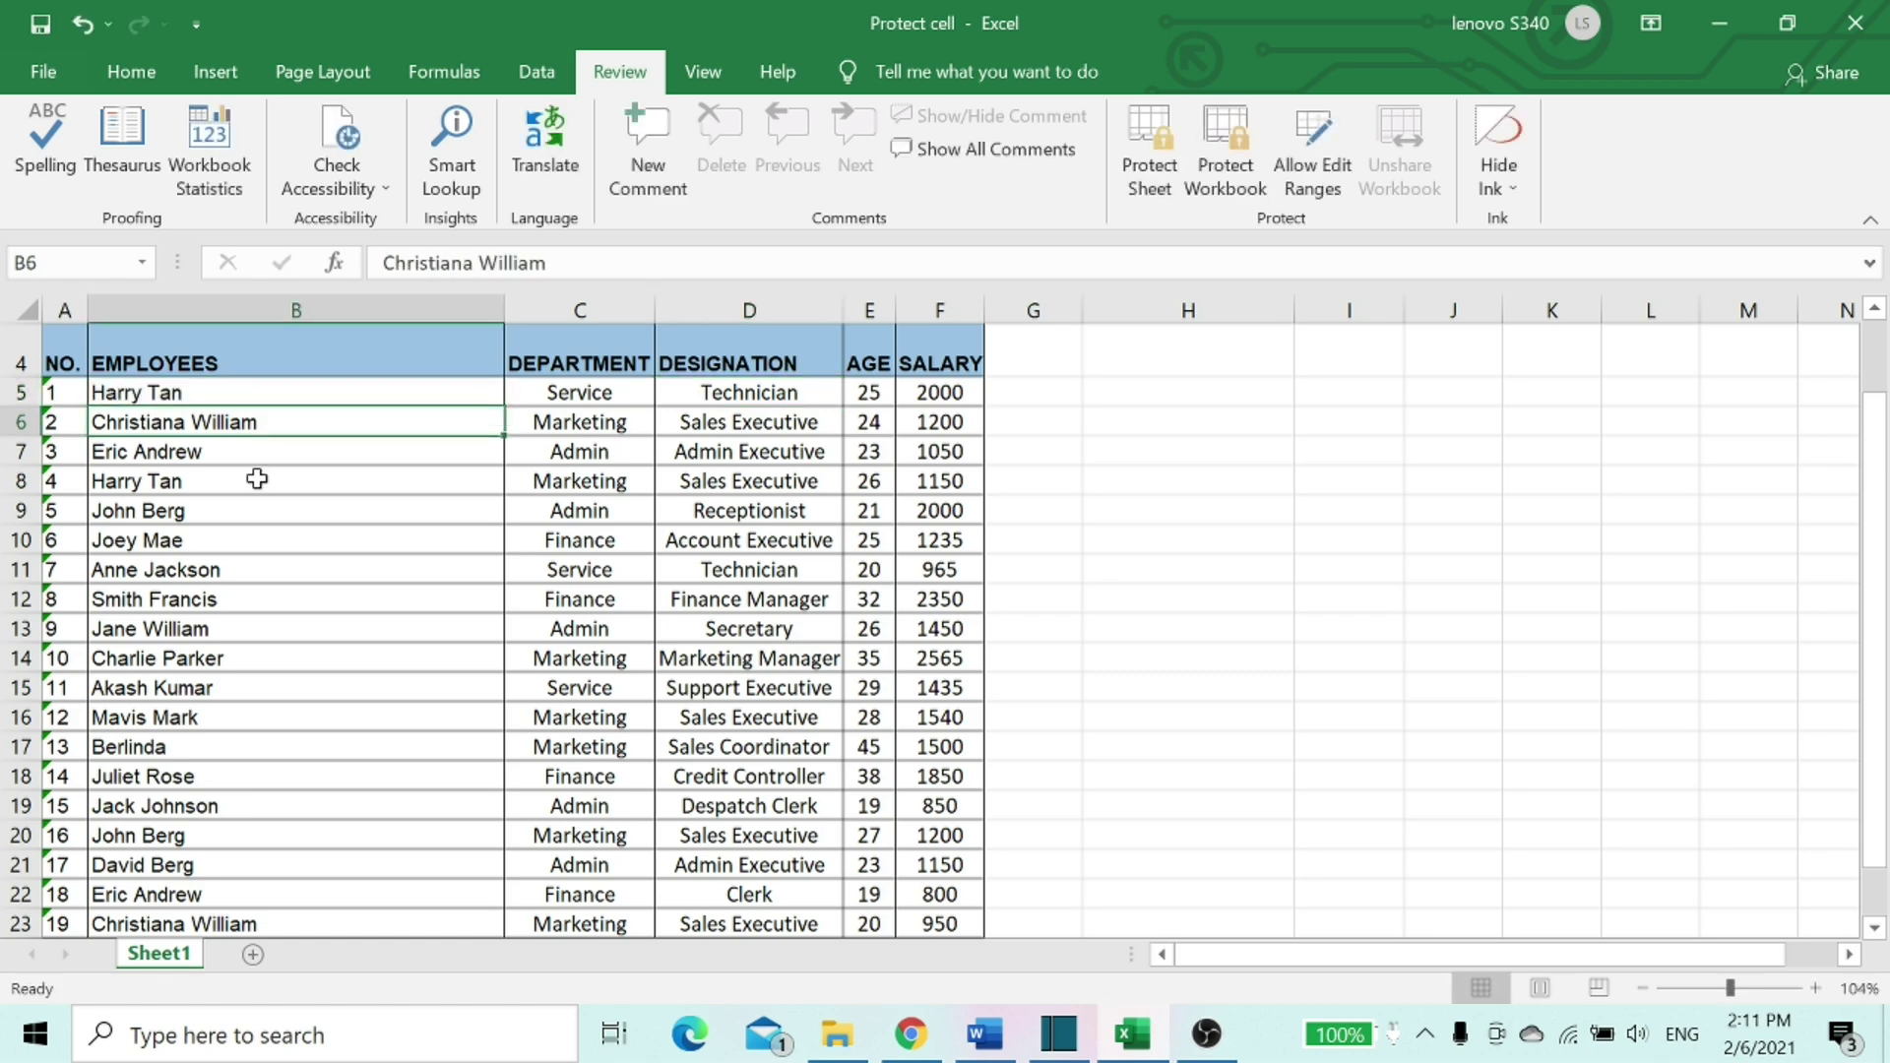